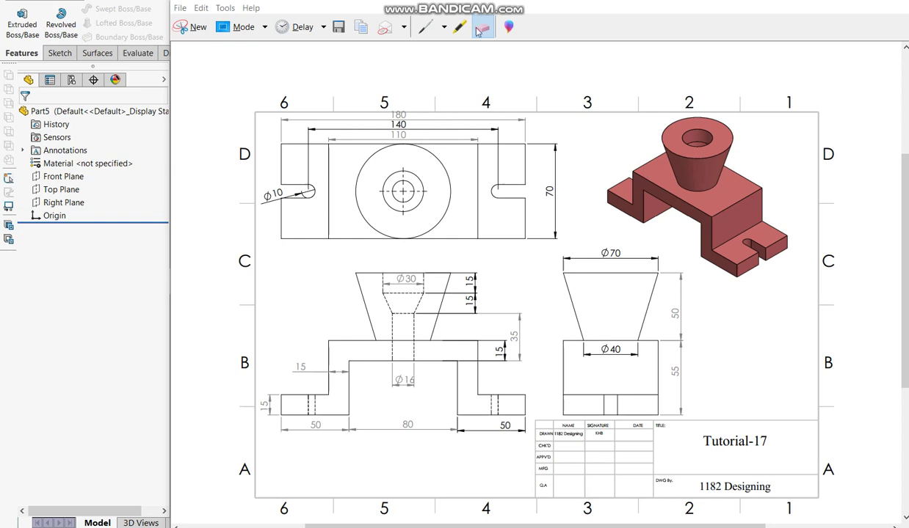
# Step: Mark the drawing's lower step, 50/80/50 bottom dimensions and left 15 thickness in red
pyautogui.click(444, 26)
pyautogui.click(429, 46)
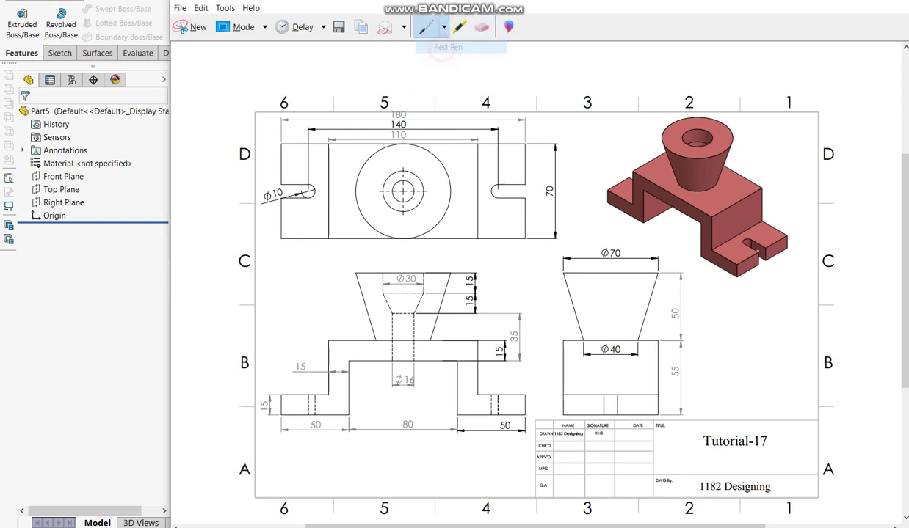
pyautogui.moveTo(624, 219); pyautogui.dragTo(615, 230)
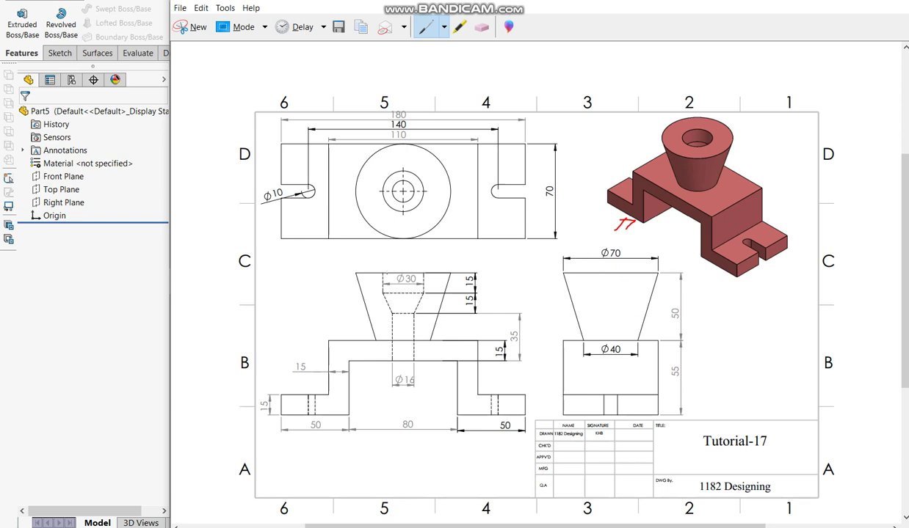
pyautogui.moveTo(273, 425)
pyautogui.mouseDown()
pyautogui.moveTo(294, 440)
pyautogui.moveTo(458, 462)
pyautogui.mouseUp()
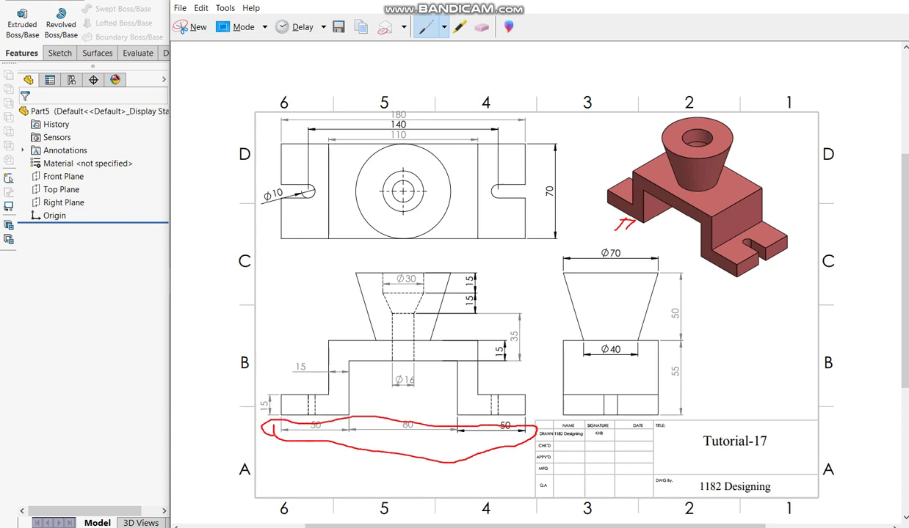
pyautogui.moveTo(270, 383); pyautogui.dragTo(256, 408)
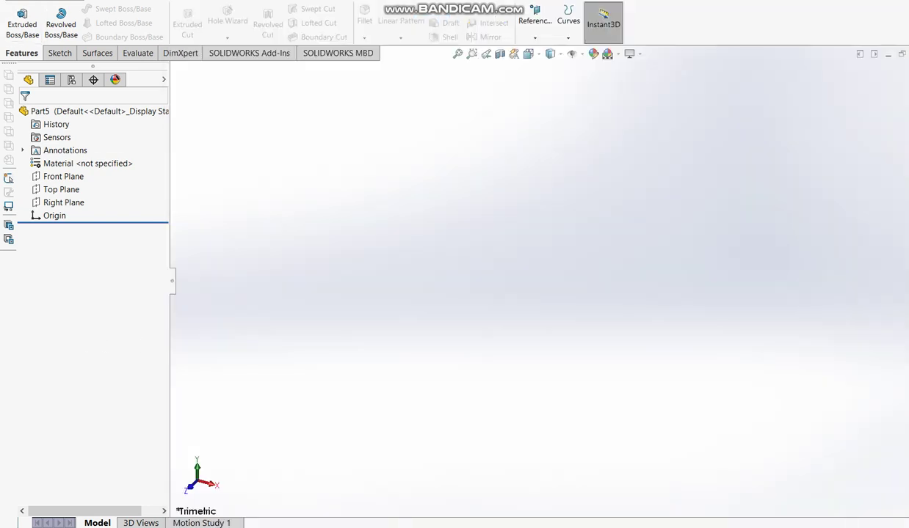
pyautogui.click(22, 20)
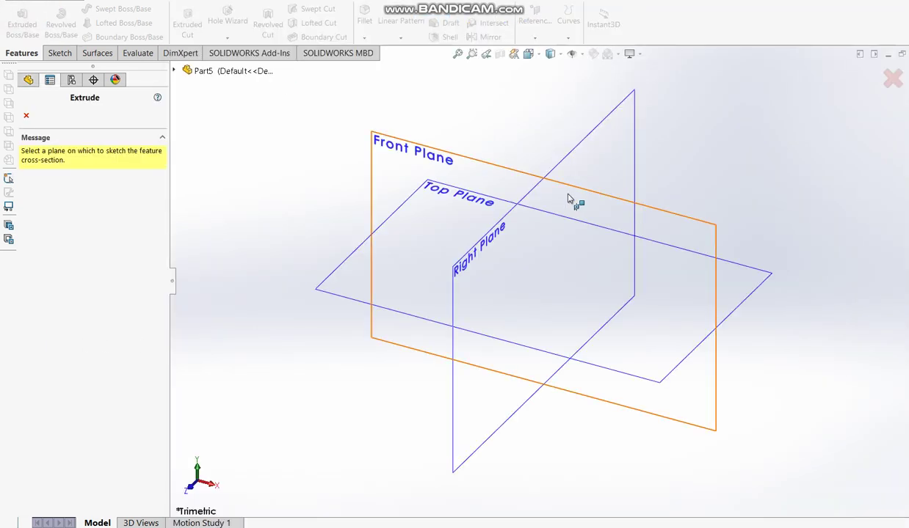
# Step: Discard a started Top Plane sketch and open the extrusion sketch on the Front Plane
pyautogui.click(467, 170)
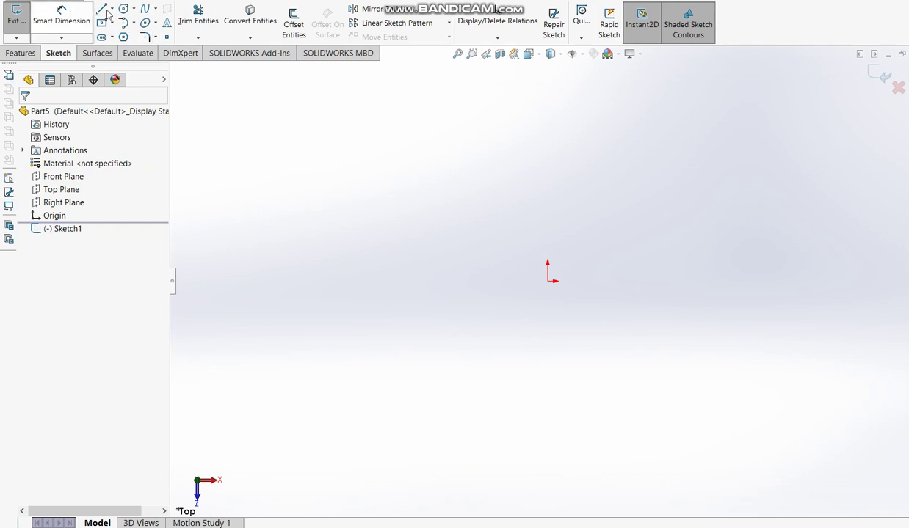
pyautogui.click(112, 9)
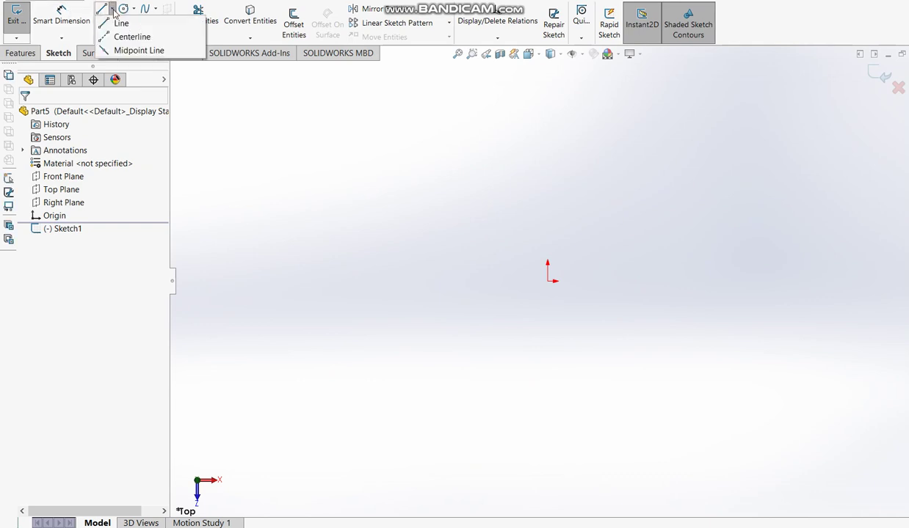
pyautogui.click(61, 37)
pyautogui.click(874, 73)
pyautogui.click(874, 74)
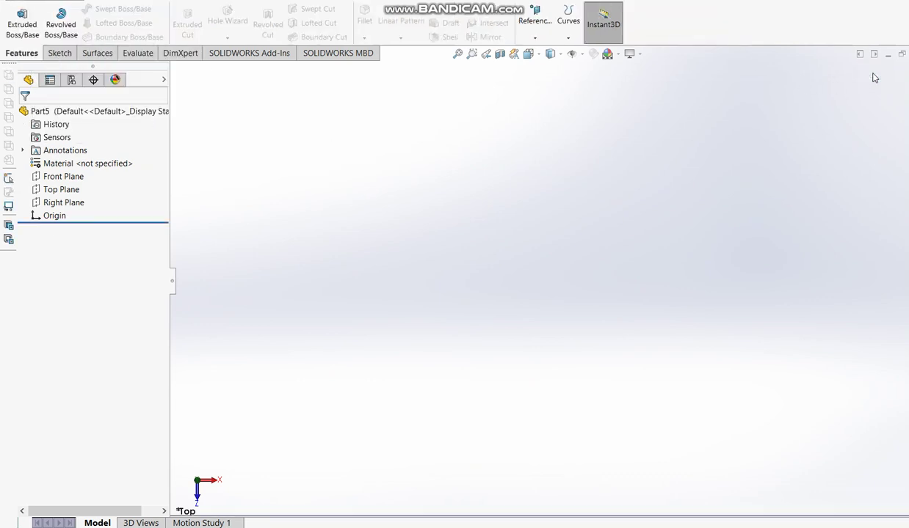
pyautogui.click(22, 26)
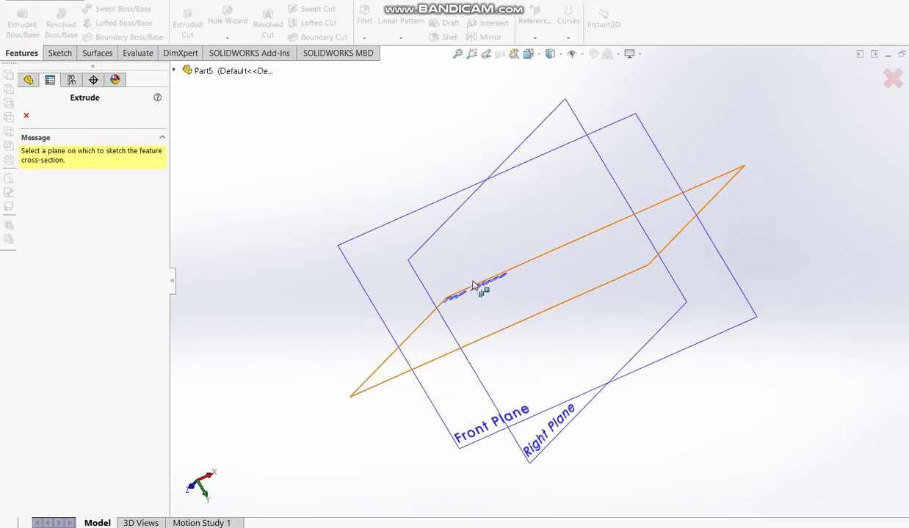
pyautogui.click(484, 403)
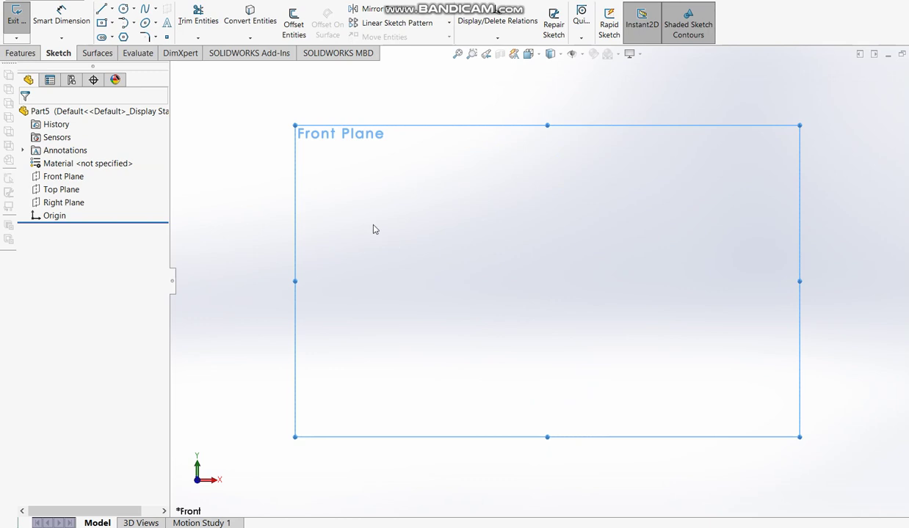
# Step: Draw horizontal, vertical and horizontal connected lines starting at the origin
pyautogui.click(101, 11)
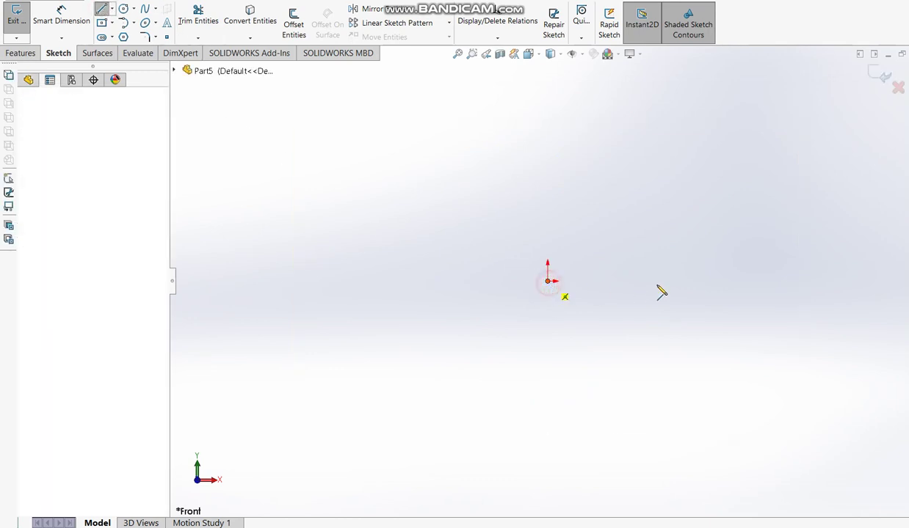
pyautogui.click(548, 281)
pyautogui.click(673, 281)
pyautogui.click(672, 398)
pyautogui.click(790, 402)
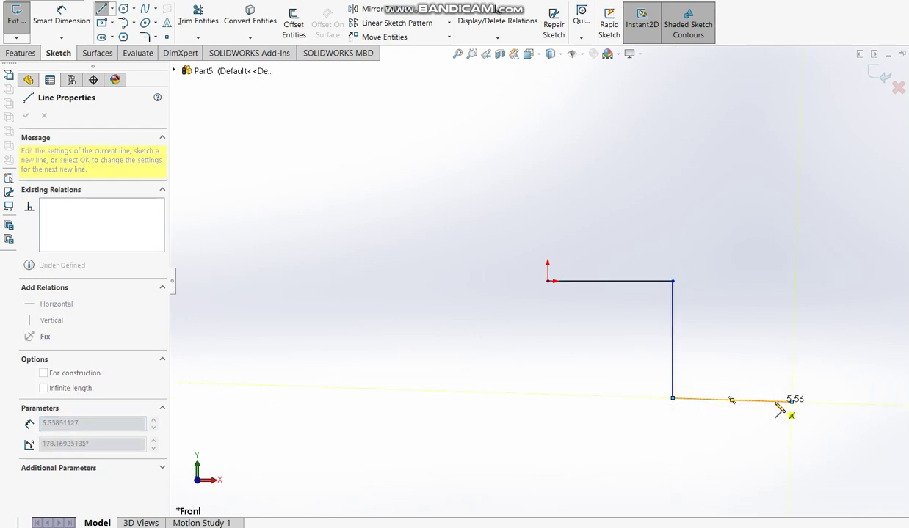
# Step: Make the bottom line horizontal and place a length dimension beneath it
pyautogui.press('Escape')
pyautogui.click(750, 402)
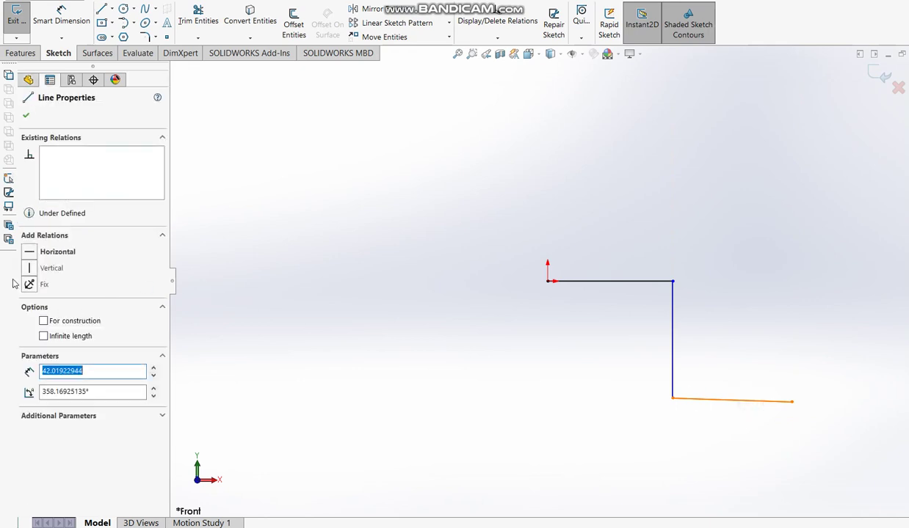
pyautogui.click(30, 253)
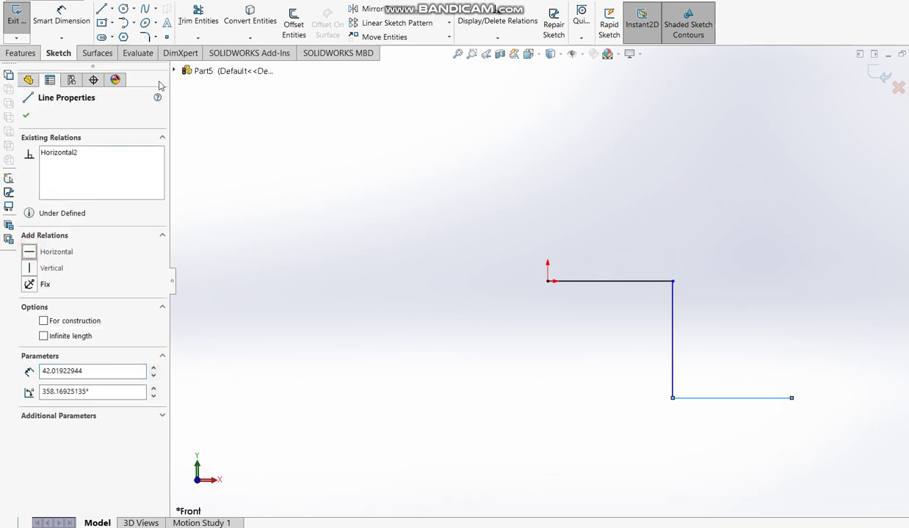
pyautogui.click(61, 15)
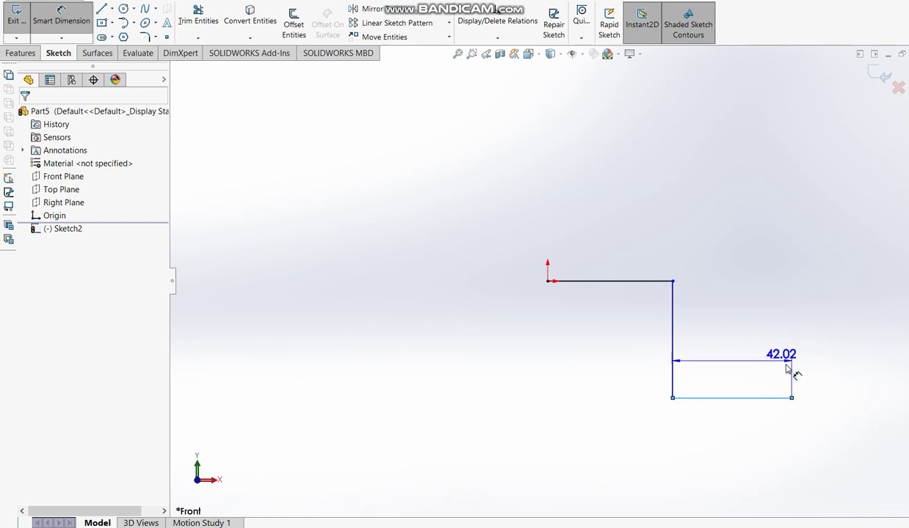
pyautogui.click(755, 439)
# Step: Dimension the bottom line to 50, the top line to 40 and the step height to 40
pyautogui.write('50')
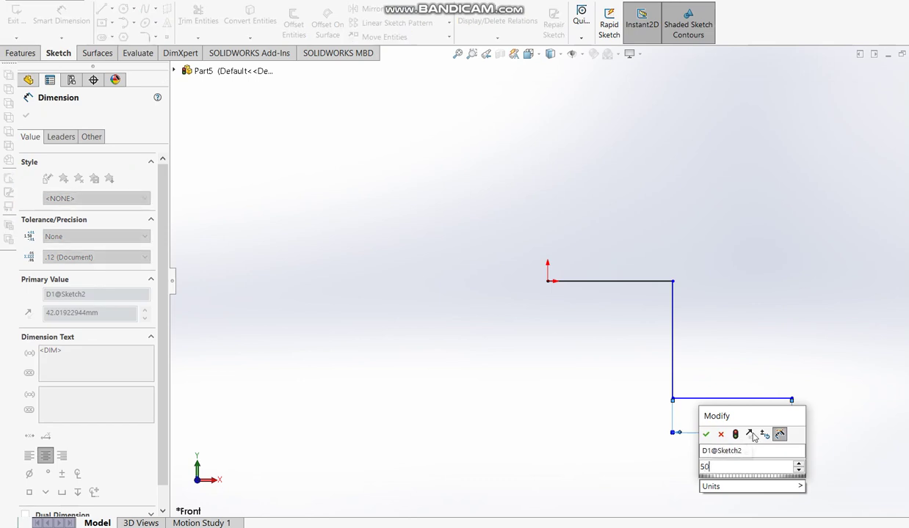
pyautogui.press('Return')
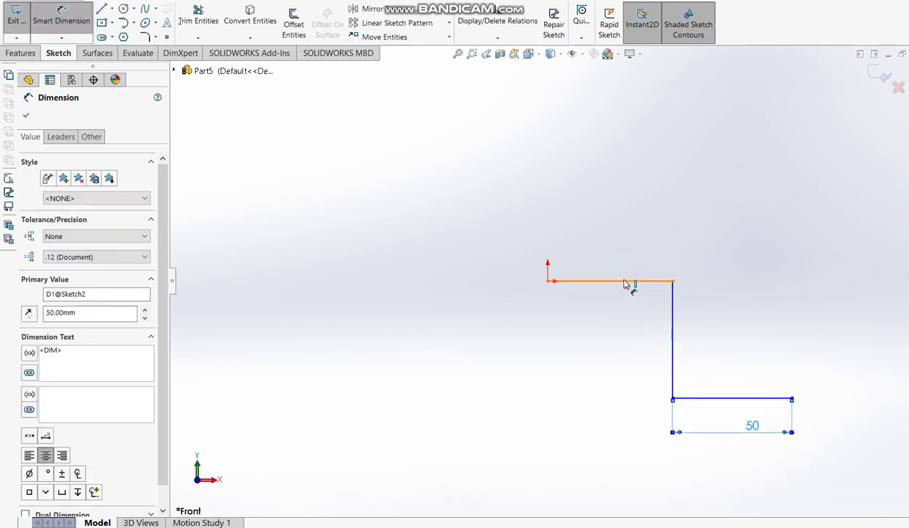
pyautogui.click(627, 285)
pyautogui.click(620, 243)
pyautogui.write('40')
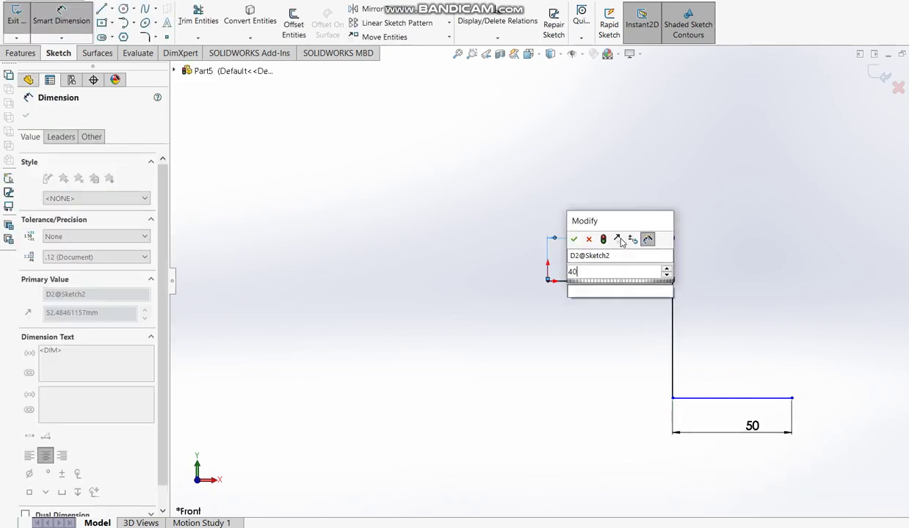
pyautogui.press('Return')
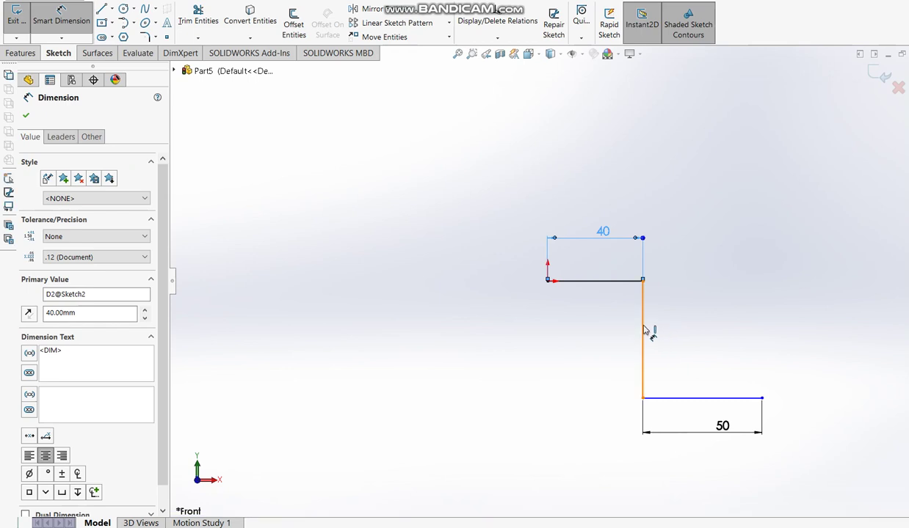
pyautogui.click(664, 399)
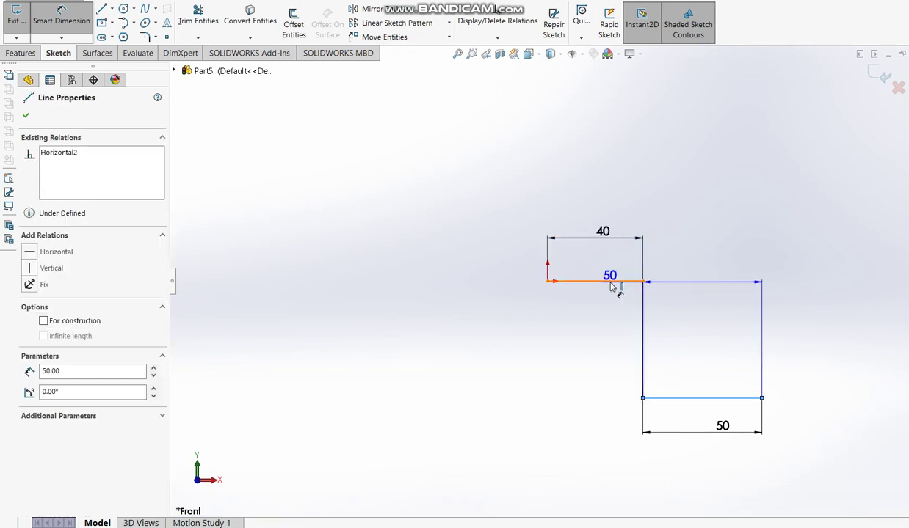
pyautogui.click(610, 283)
pyautogui.click(823, 312)
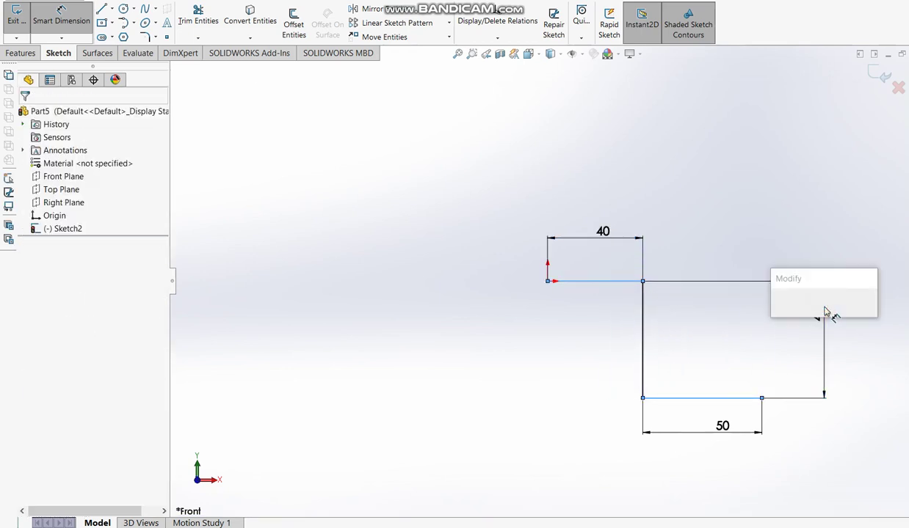
pyautogui.write('40')
pyautogui.press('Return')
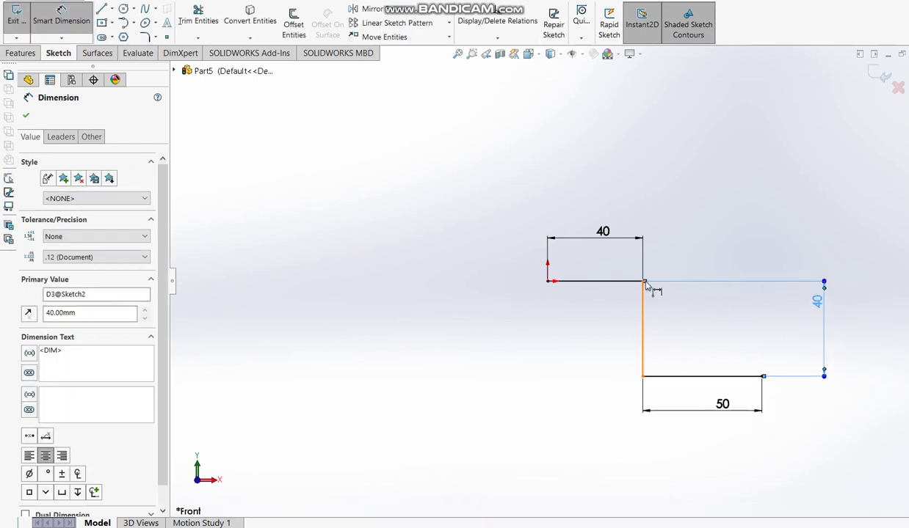
# Step: Offset the line chain 15 mm to give the profile its thickness
pyautogui.click(293, 24)
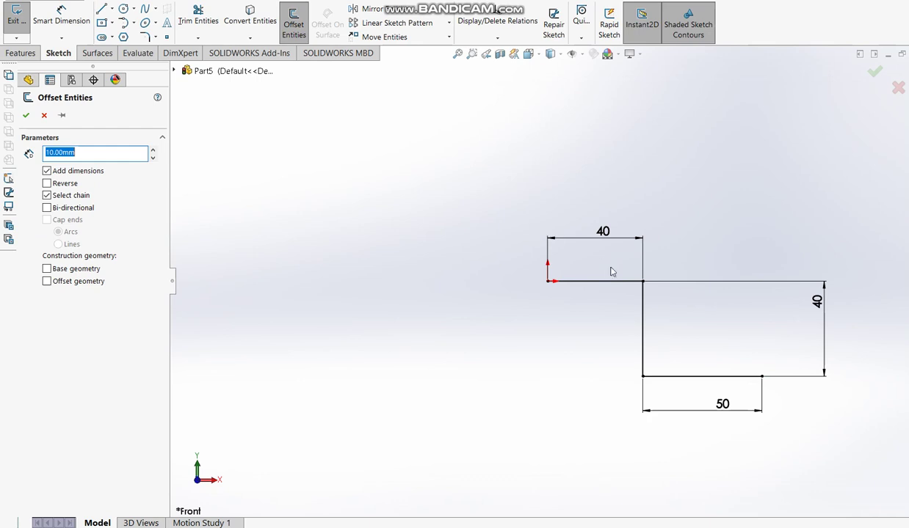
pyautogui.click(614, 283)
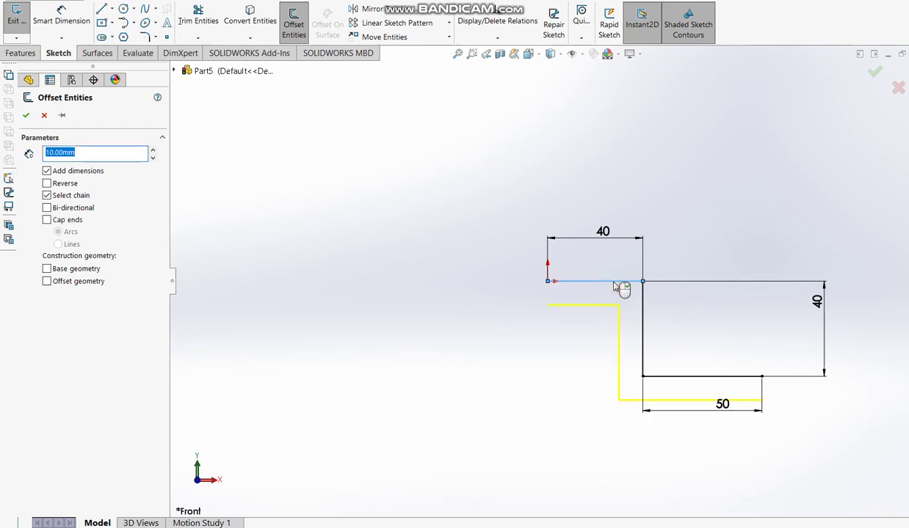
pyautogui.write('15')
pyautogui.press('Return')
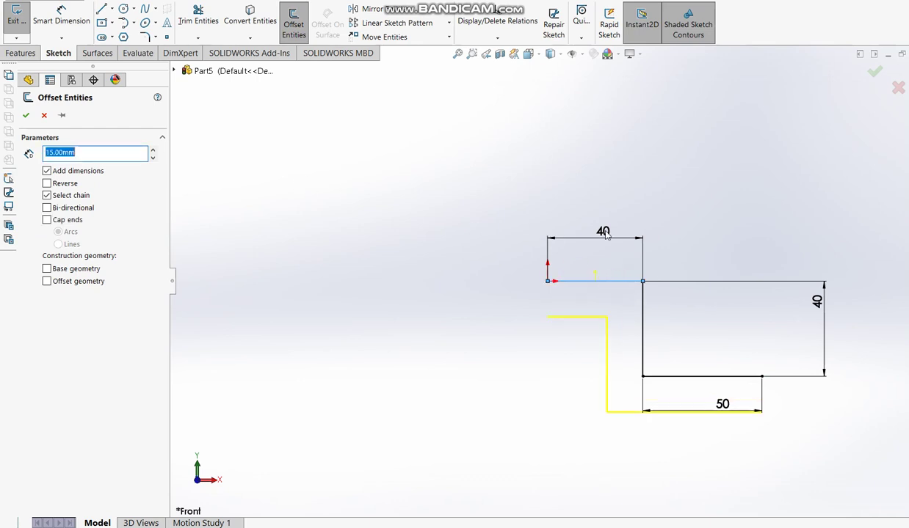
pyautogui.click(657, 268)
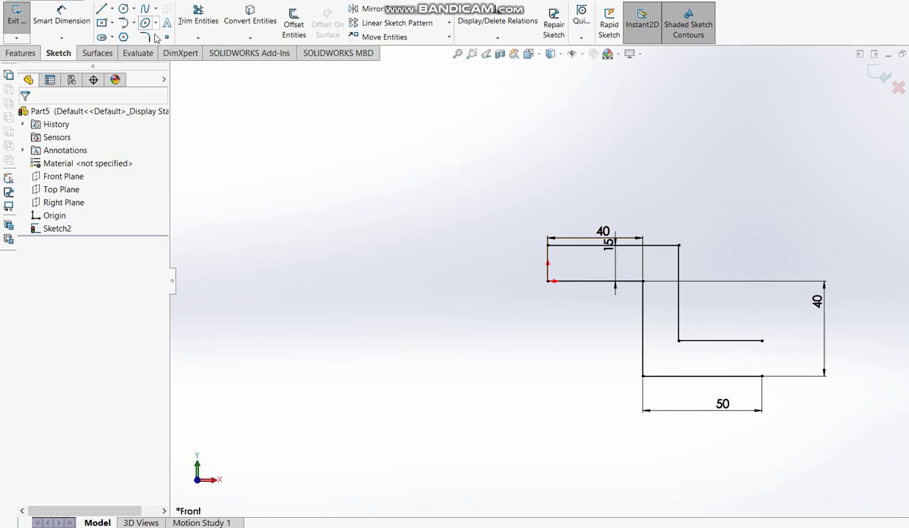
# Step: Close the offset chain's end with a 15 mm vertical line
pyautogui.click(100, 9)
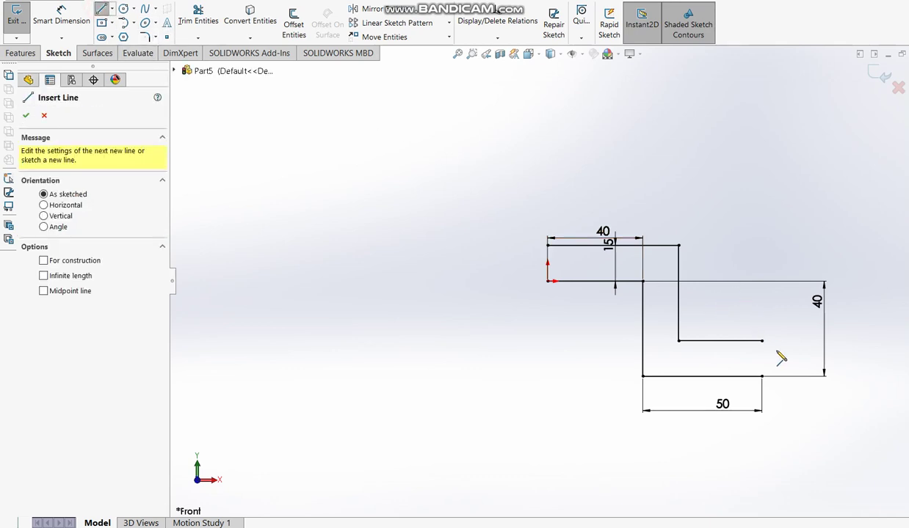
pyautogui.click(762, 341)
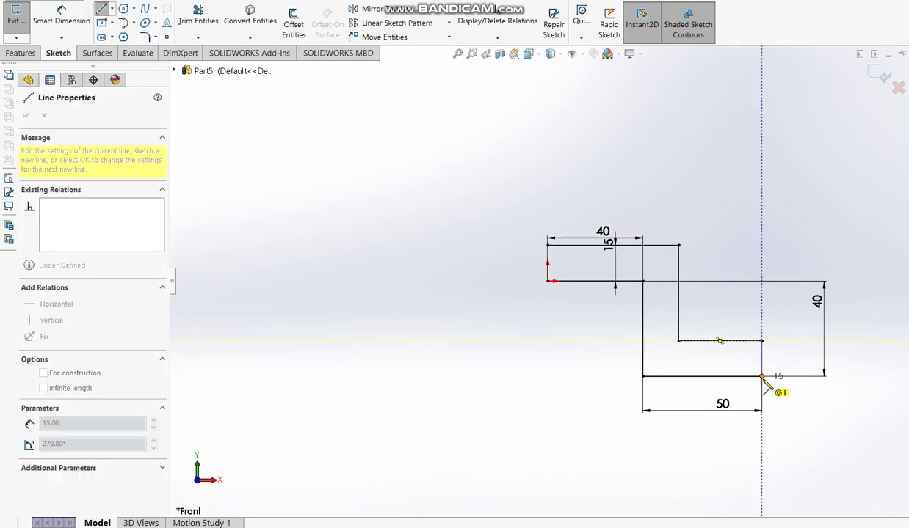
pyautogui.click(761, 376)
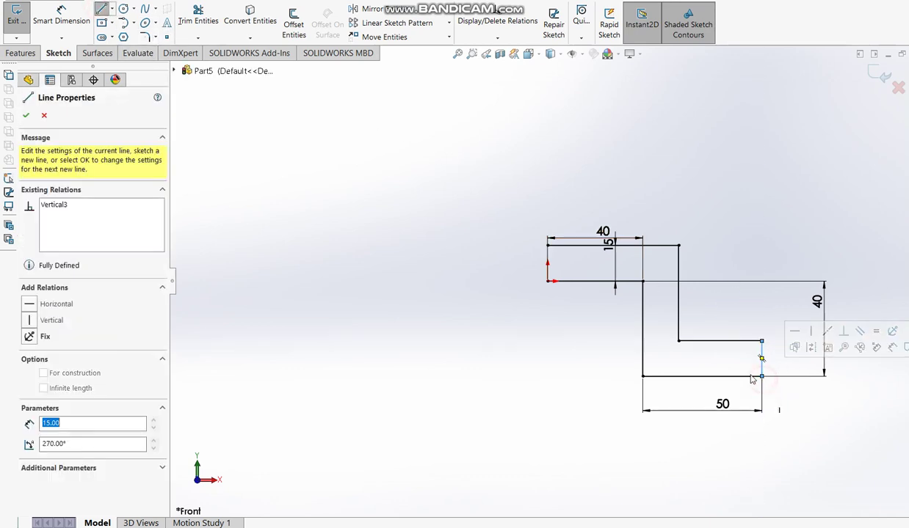
# Step: Draw a vertical centerline from the origin and mirror the half profile about it
pyautogui.click(111, 9)
pyautogui.click(124, 37)
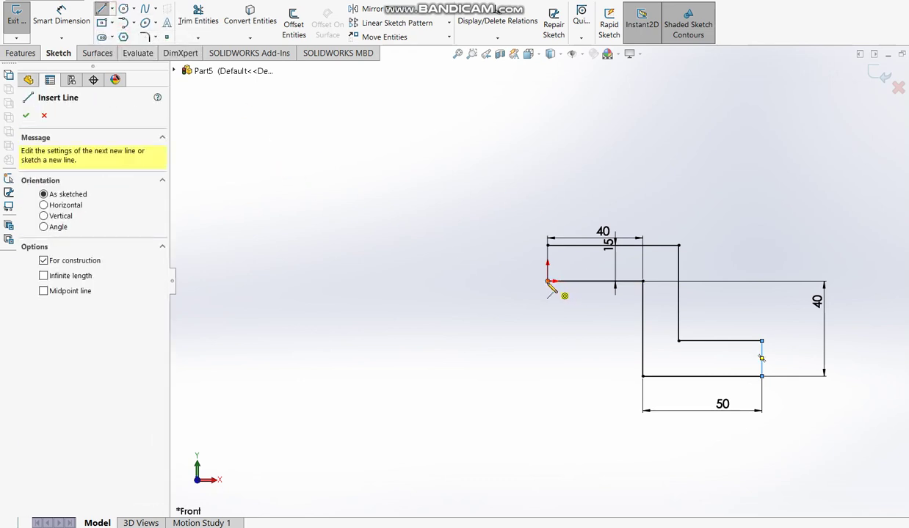
pyautogui.click(547, 281)
pyautogui.click(549, 247)
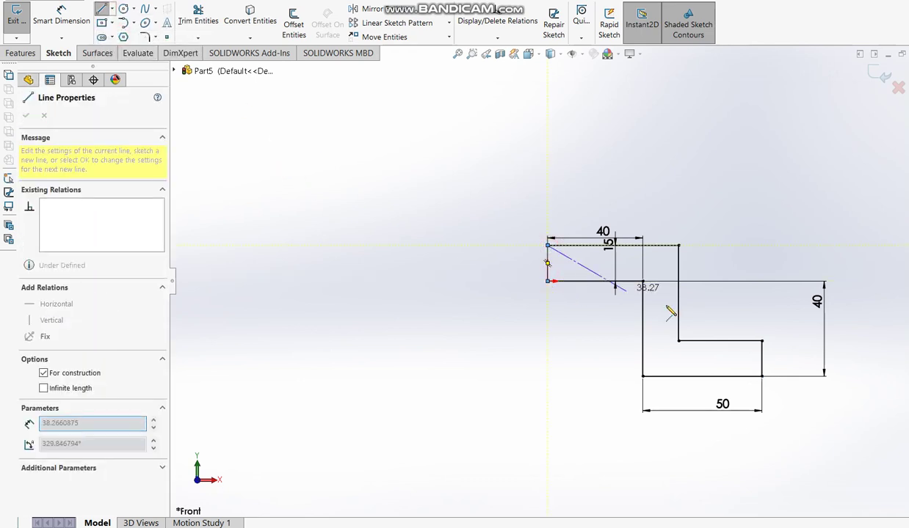
pyautogui.press('Escape')
pyautogui.moveTo(778, 424); pyautogui.dragTo(452, 207)
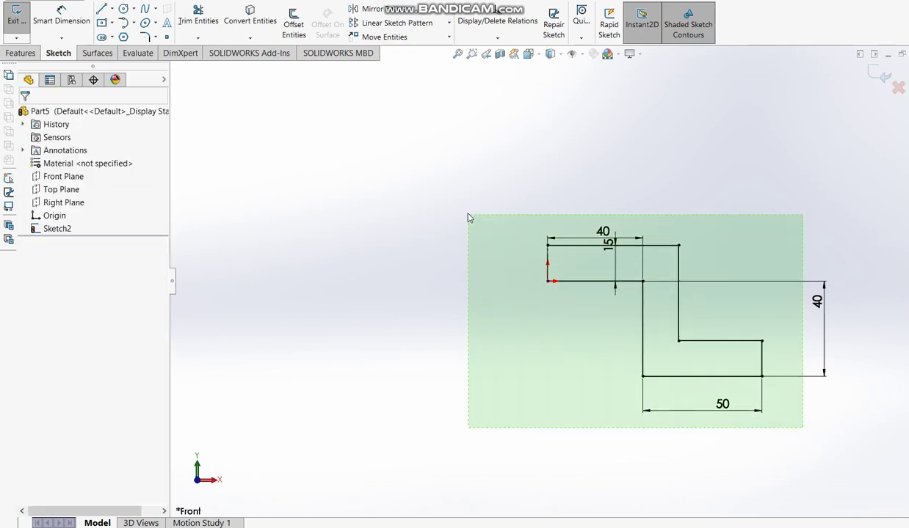
pyautogui.click(363, 9)
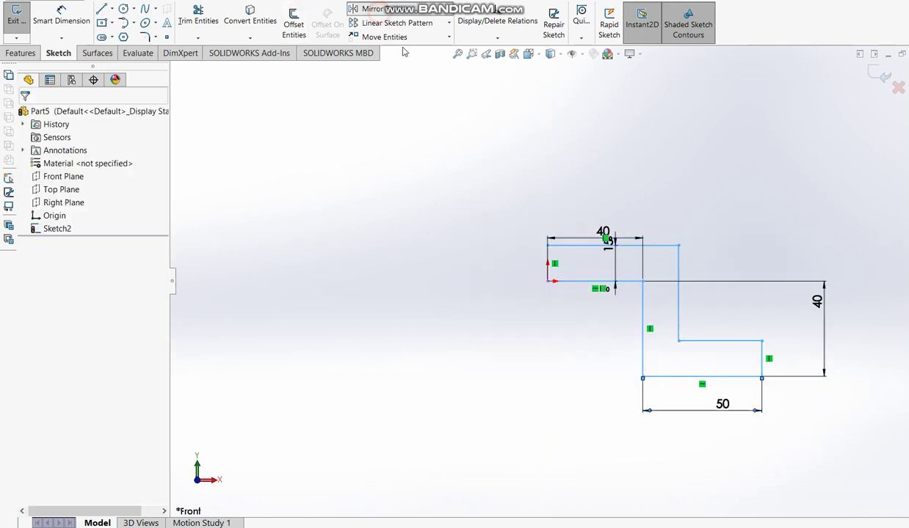
pyautogui.click(874, 76)
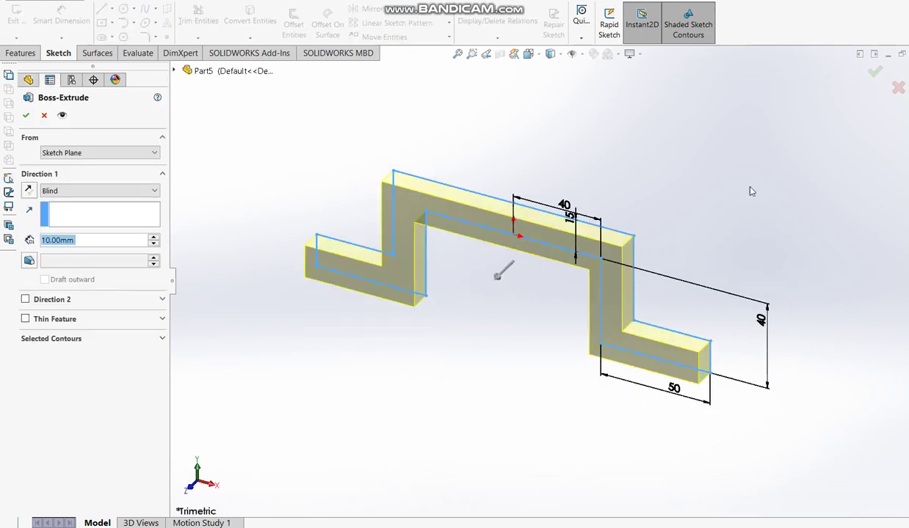
# Step: Check the 70 width on the drawing, then extrude the profile 70 mm Mid Plane
pyautogui.hotkey('alt', 'Tab')
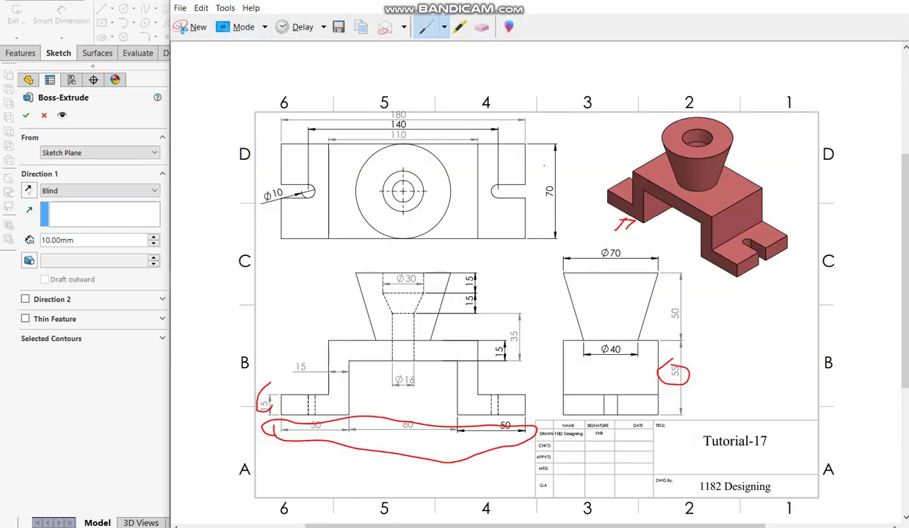
pyautogui.moveTo(540, 167); pyautogui.dragTo(546, 211)
pyautogui.click(128, 385)
pyautogui.click(107, 190)
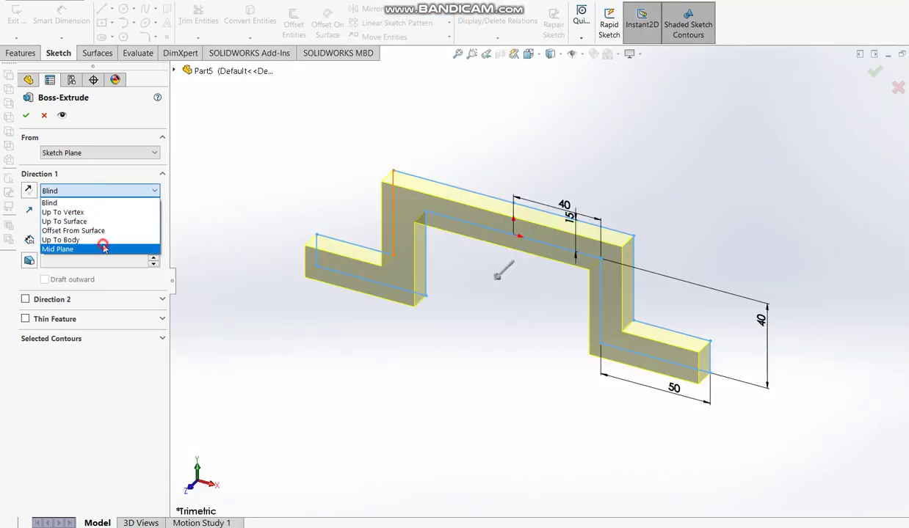
pyautogui.click(103, 248)
pyautogui.write('70')
pyautogui.press('Return')
pyautogui.click(874, 71)
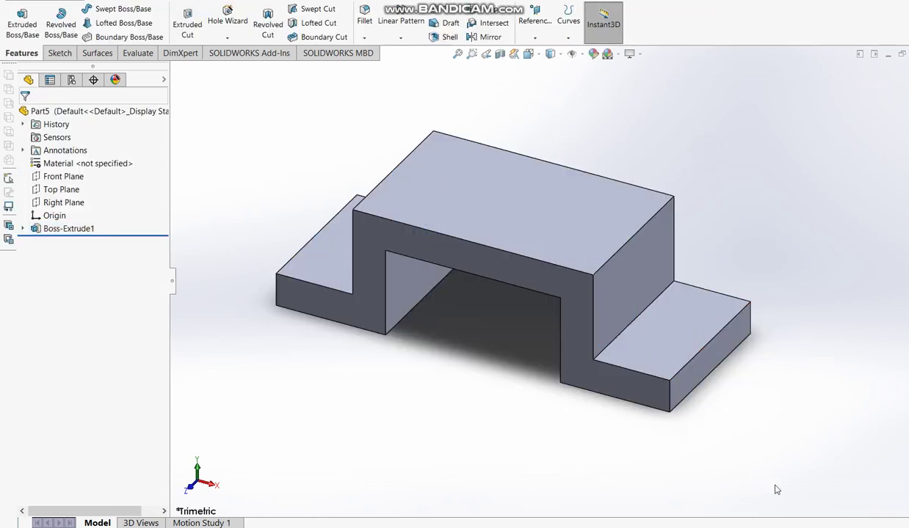
pyautogui.hotkey('alt', 'Tab')
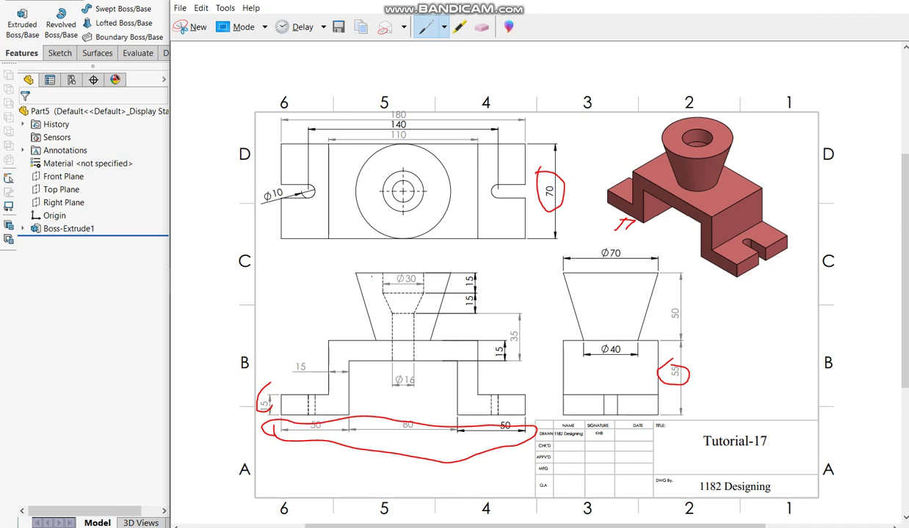
# Step: Circle the conical boss and its 15, Ø30, Ø16 and 35 dimensions on the drawing
pyautogui.click(444, 29)
pyautogui.click(433, 55)
pyautogui.moveTo(785, 143); pyautogui.dragTo(750, 149)
pyautogui.moveTo(561, 244); pyautogui.dragTo(563, 332)
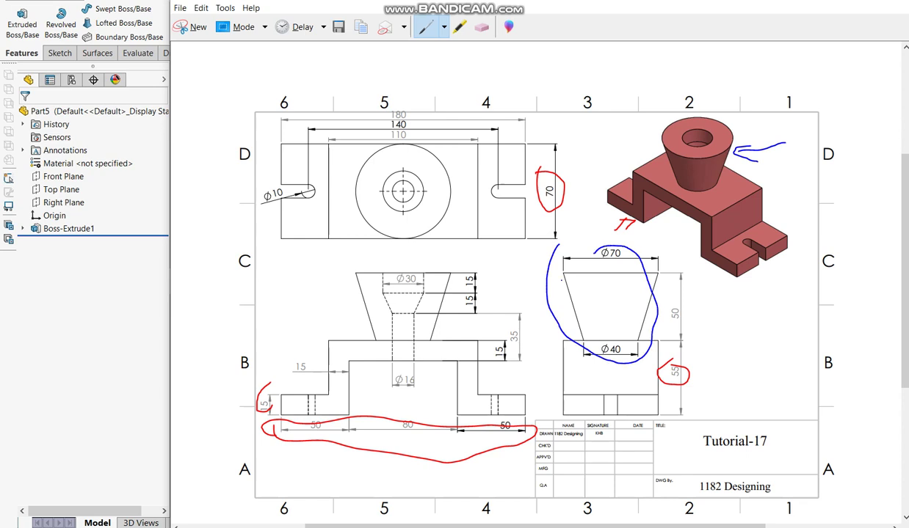
pyautogui.moveTo(467, 269); pyautogui.dragTo(472, 293)
pyautogui.moveTo(395, 273); pyautogui.dragTo(417, 276)
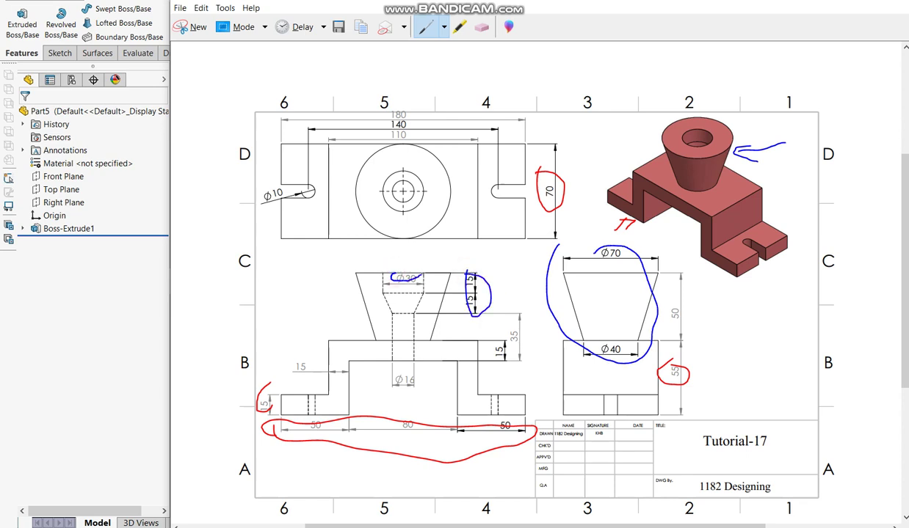
pyautogui.moveTo(391, 375); pyautogui.dragTo(401, 374)
pyautogui.moveTo(512, 318); pyautogui.dragTo(527, 321)
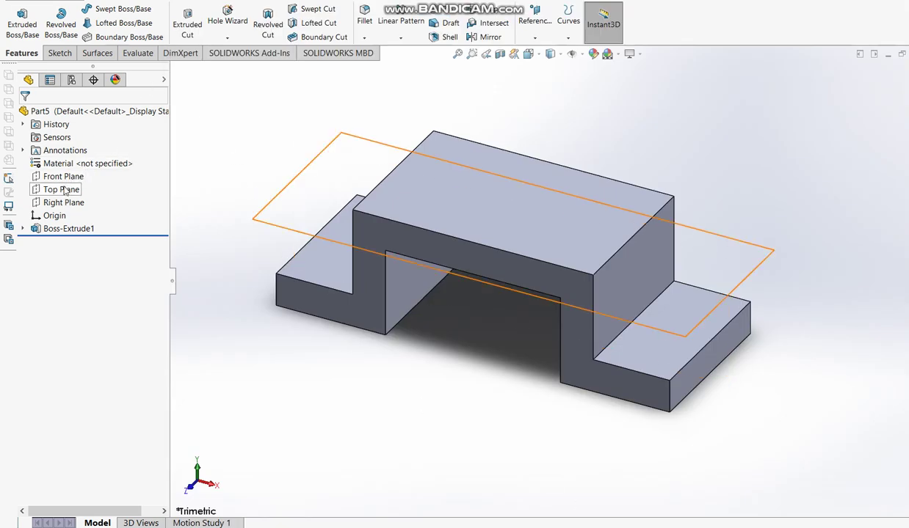
# Step: Open a Front Plane sketch with a vertical centerline rising from the top-edge midpoint
pyautogui.click(60, 180)
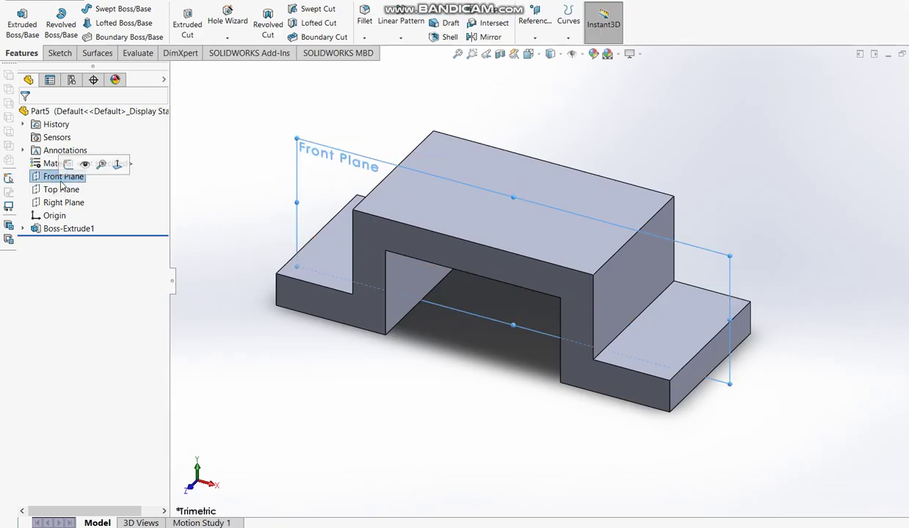
pyautogui.click(61, 22)
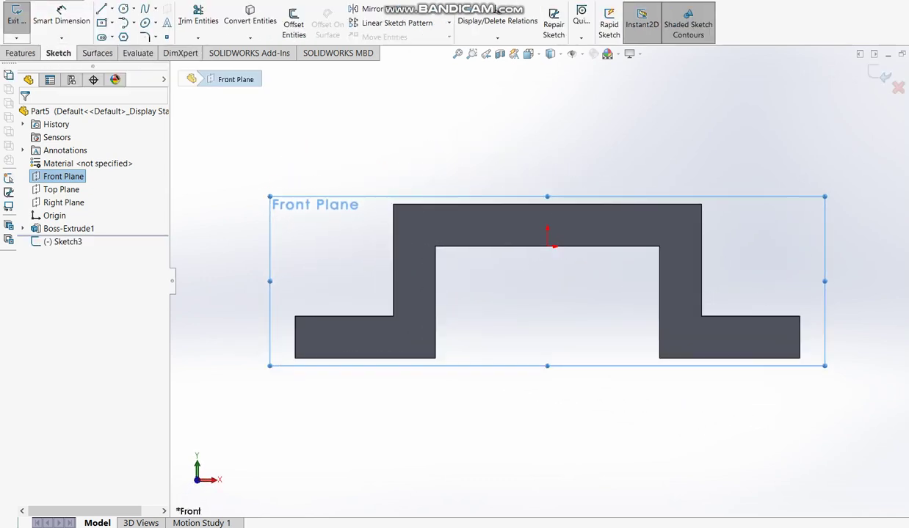
pyautogui.click(111, 8)
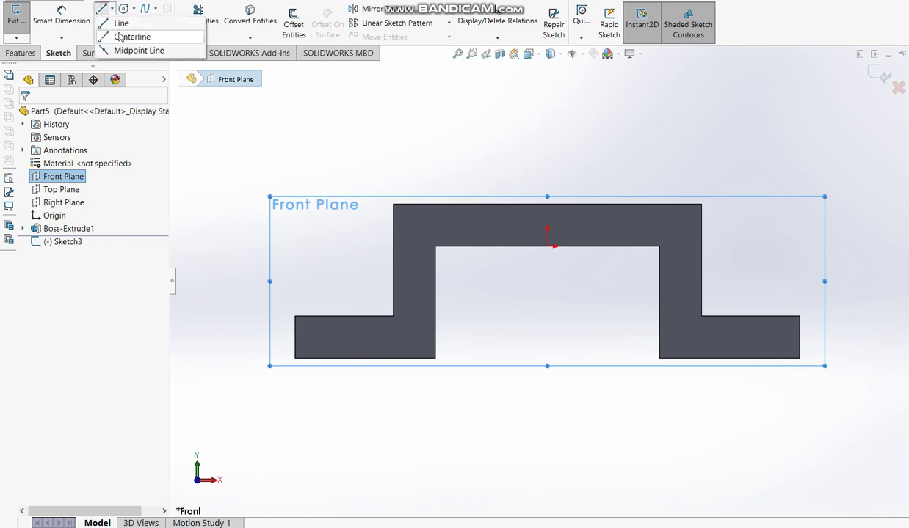
pyautogui.click(121, 38)
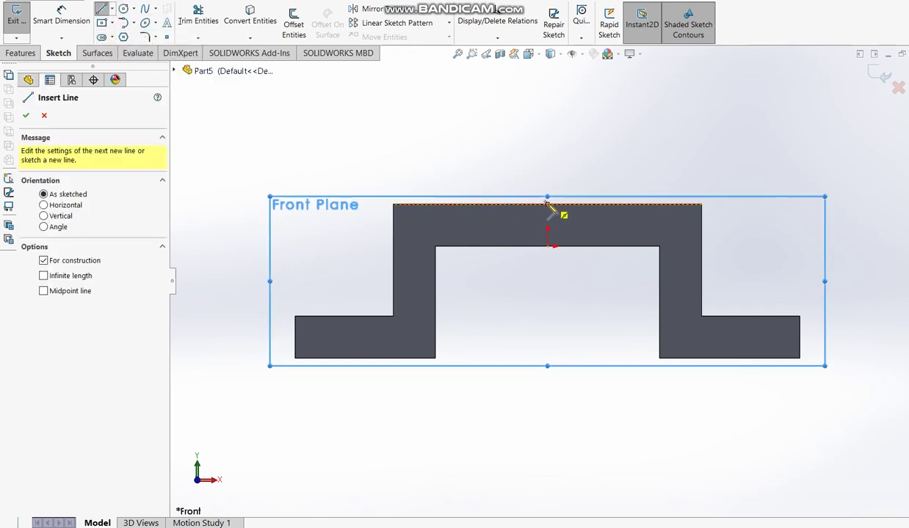
pyautogui.click(547, 205)
pyautogui.click(547, 93)
pyautogui.click(61, 18)
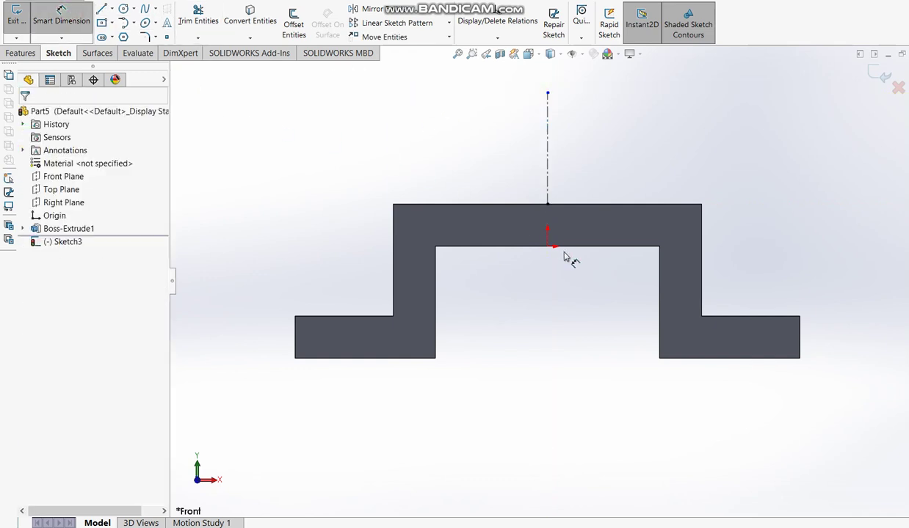
# Step: Set the centerline to 50 and draw the cone's top edge and slanted side
pyautogui.click(546, 136)
pyautogui.click(487, 139)
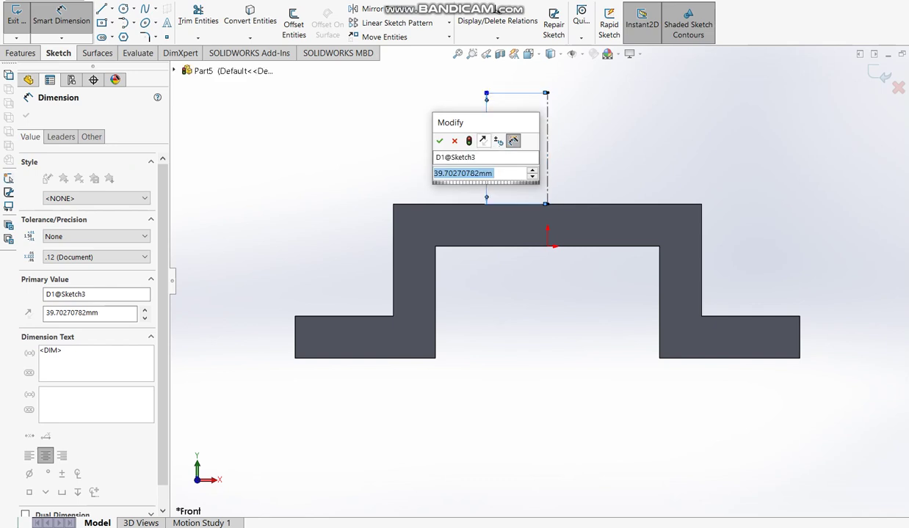
pyautogui.write('50')
pyautogui.press('Return')
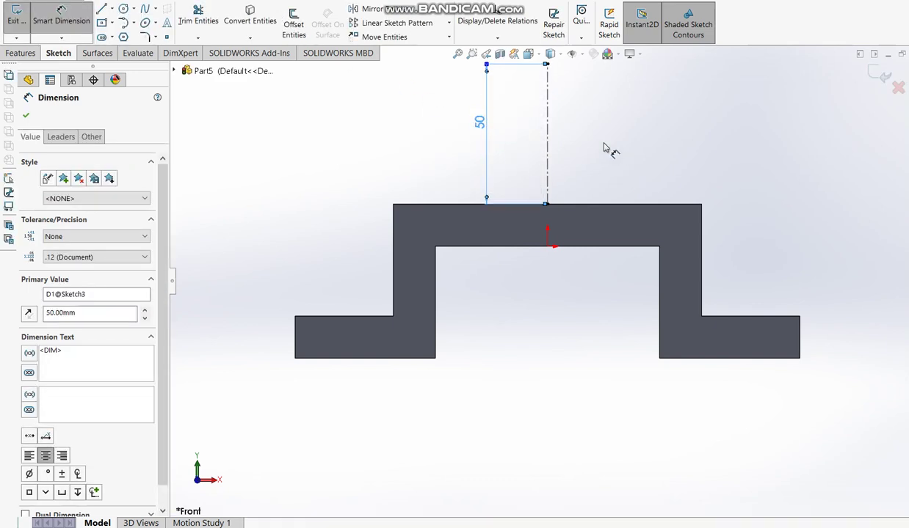
pyautogui.click(101, 9)
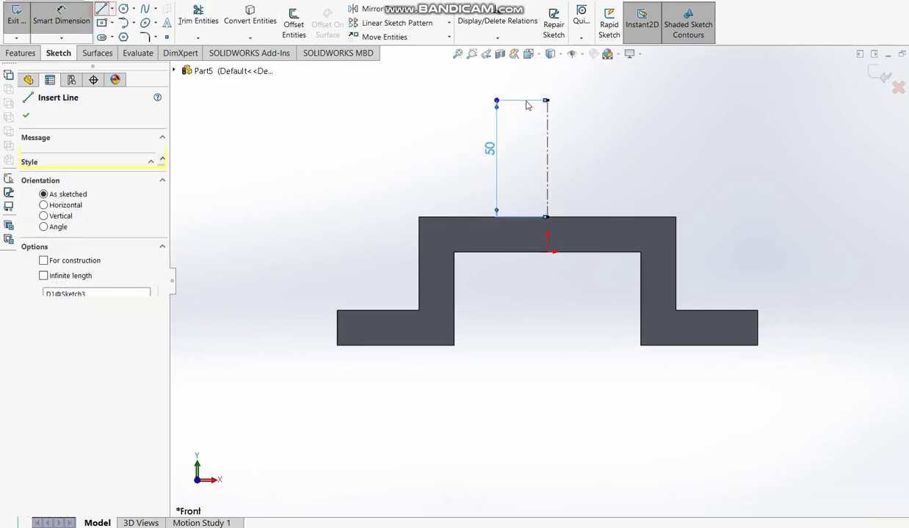
pyautogui.click(547, 100)
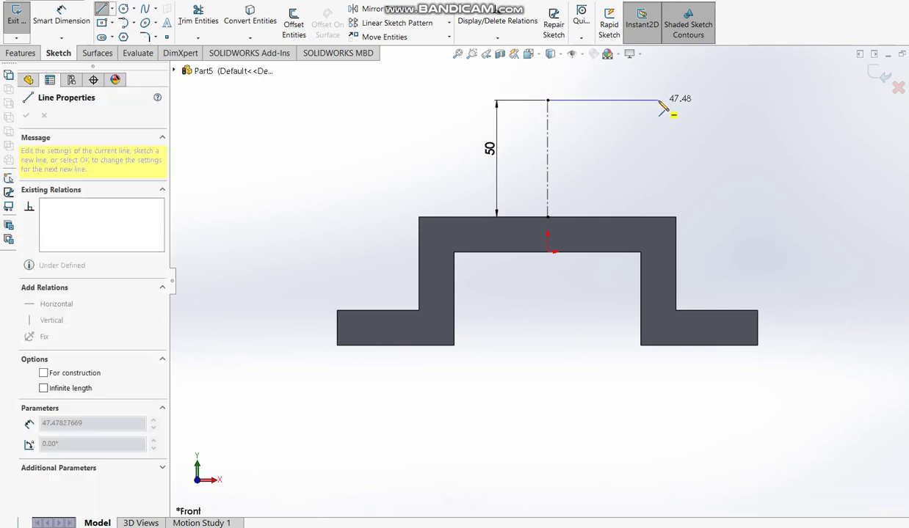
pyautogui.click(660, 100)
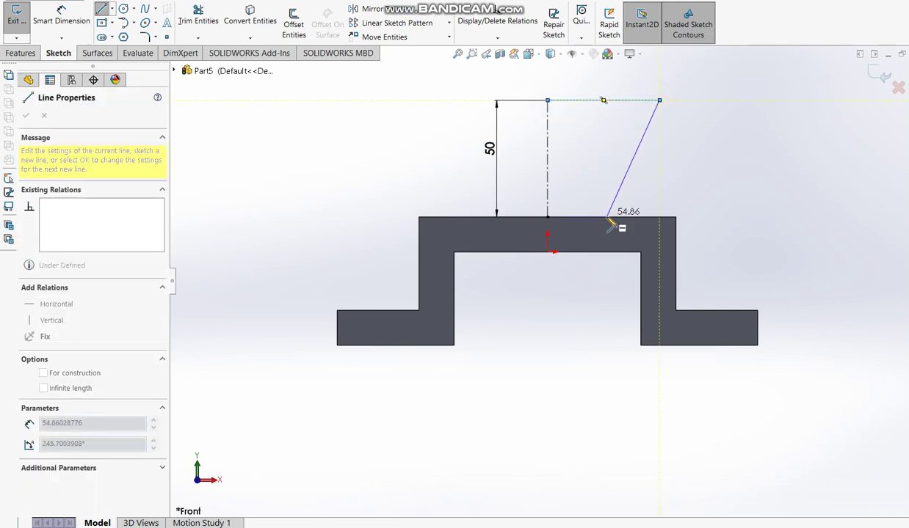
pyautogui.click(607, 218)
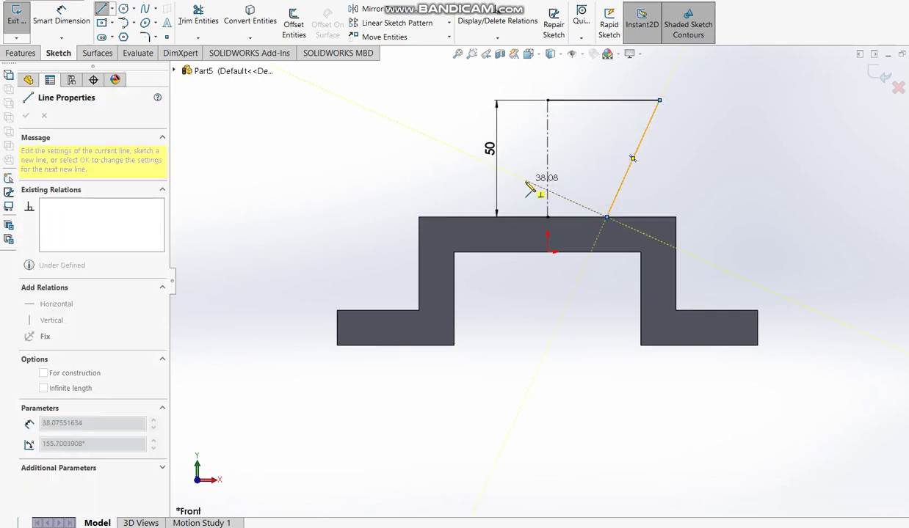
pyautogui.press('Escape')
# Step: Dimension the cone's top diameter to 70 and base diameter to 40
pyautogui.click(61, 19)
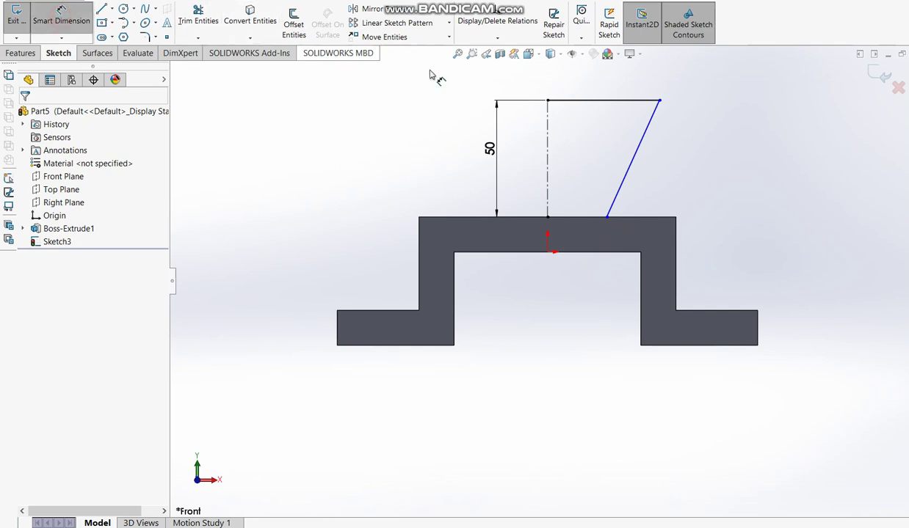
pyautogui.click(547, 128)
pyautogui.click(527, 90)
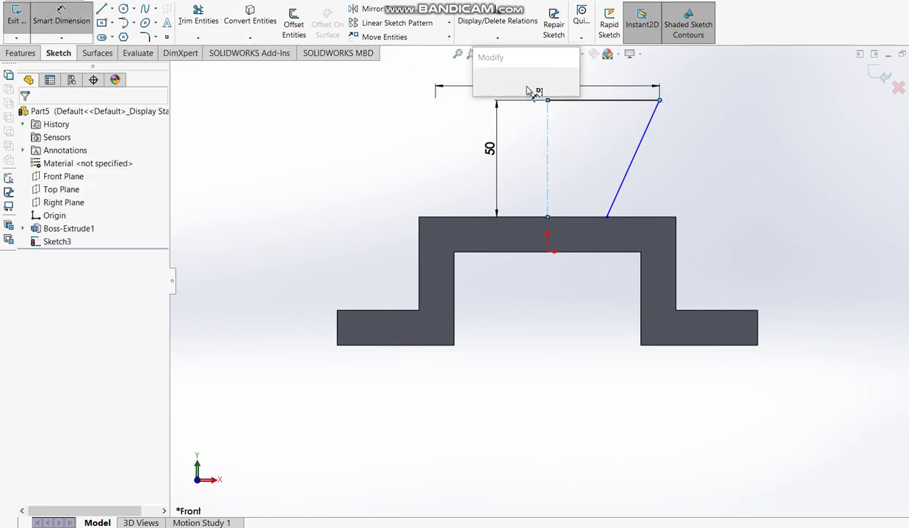
pyautogui.write('70')
pyautogui.press('Return')
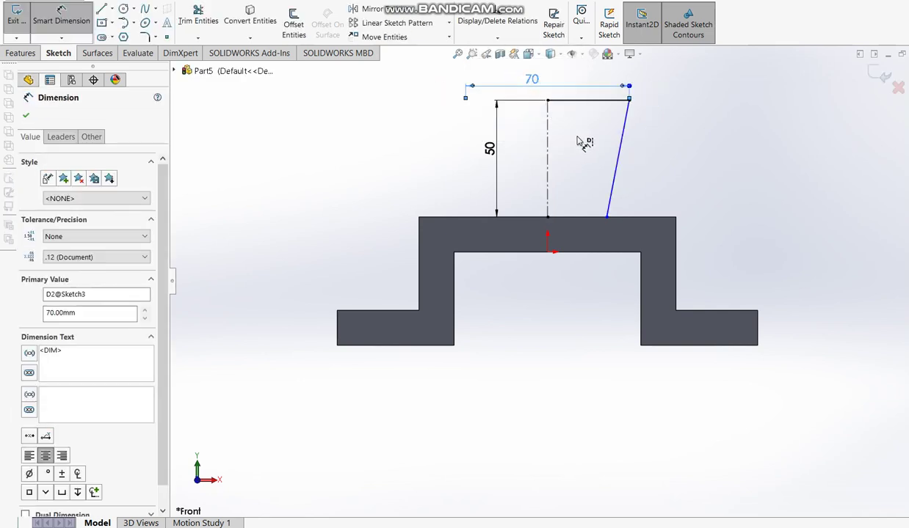
pyautogui.click(607, 217)
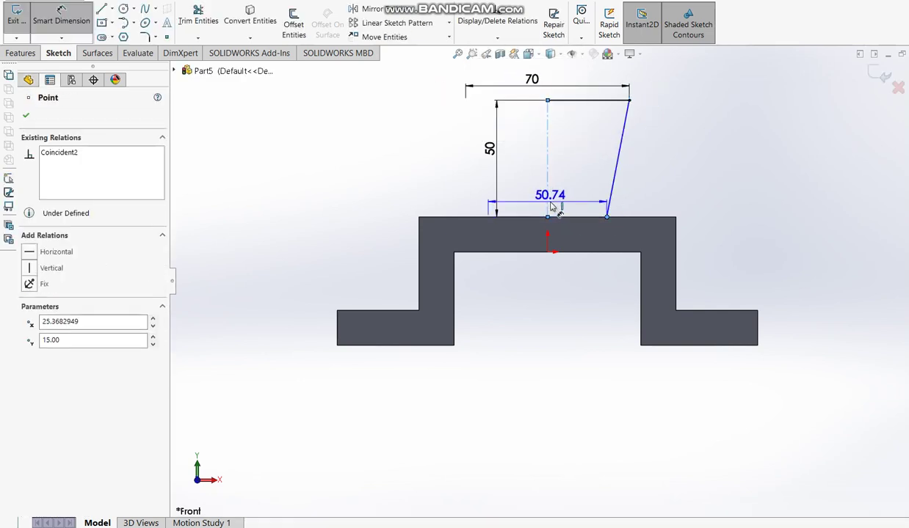
pyautogui.click(542, 237)
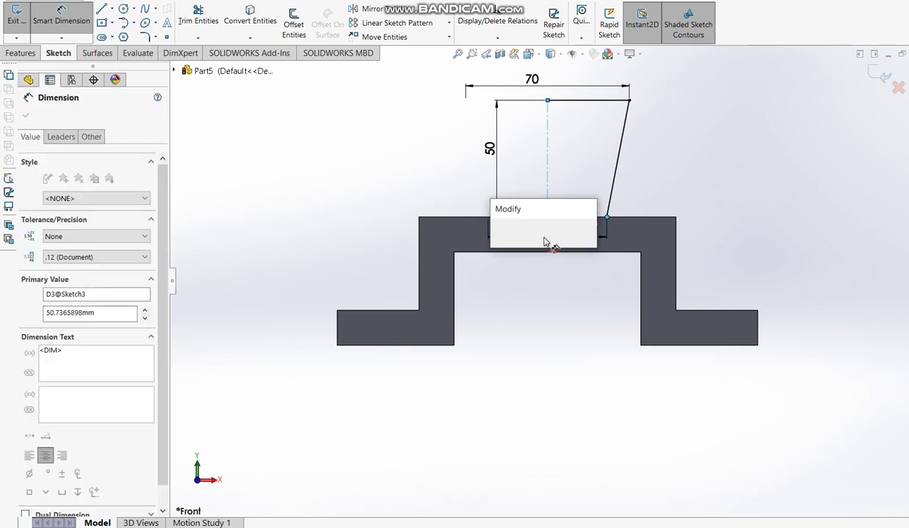
pyautogui.write('40')
pyautogui.press('Return')
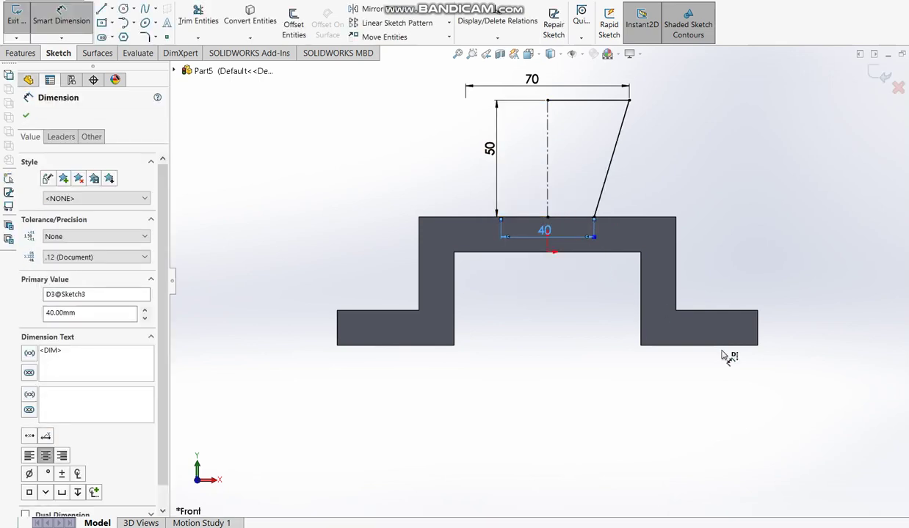
pyautogui.hotkey('alt', 'Tab')
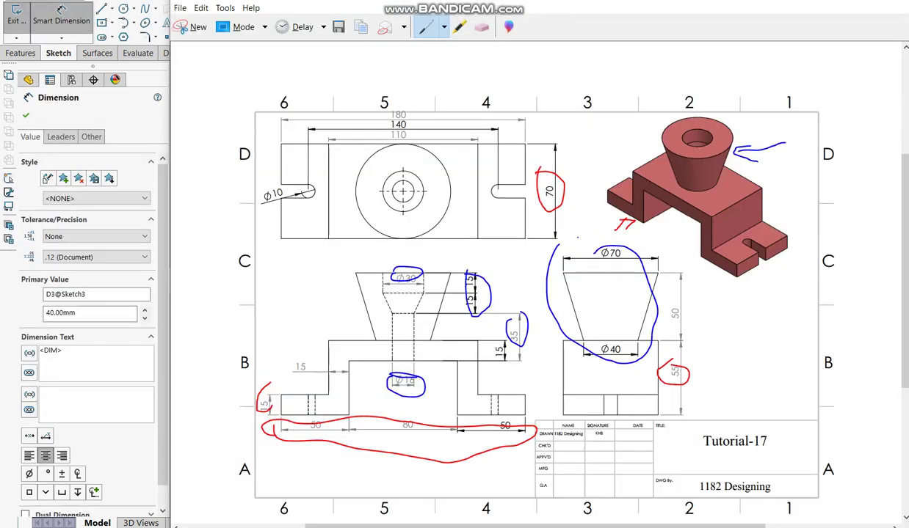
# Step: Loop the Ø70, Ø40 and Ø30 cone dimensions in blue on the drawing
pyautogui.moveTo(594, 243); pyautogui.dragTo(622, 248)
pyautogui.moveTo(597, 348); pyautogui.dragTo(612, 334)
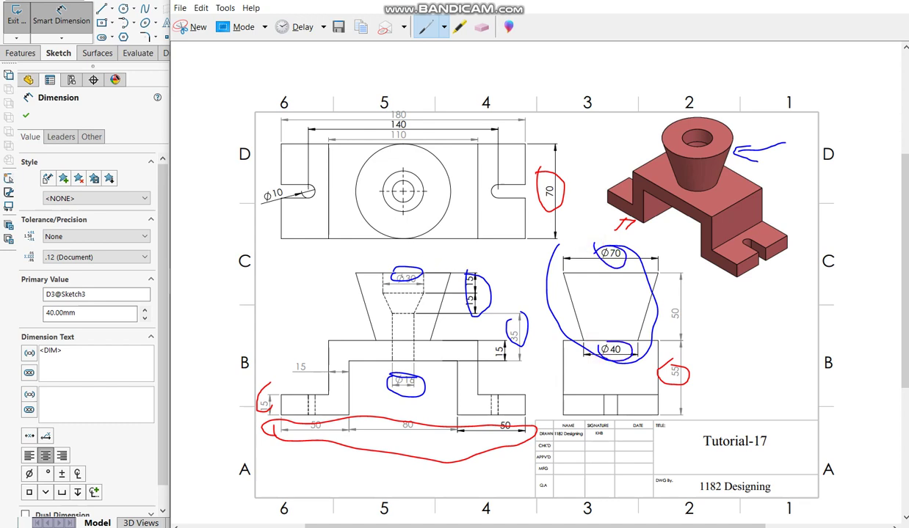
pyautogui.moveTo(395, 278); pyautogui.dragTo(432, 284)
# Step: Draw the stepped inner bore outline from the cone's top edge down to the base
pyautogui.click(141, 114)
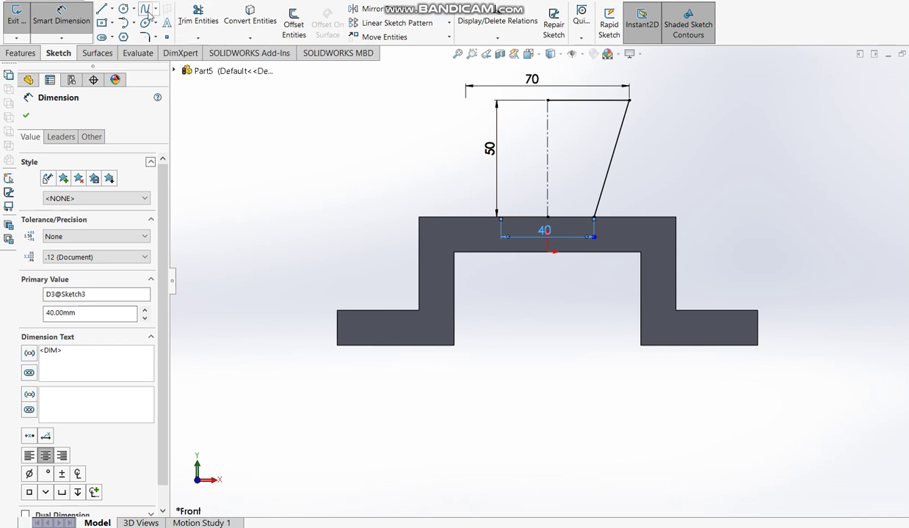
pyautogui.click(587, 101)
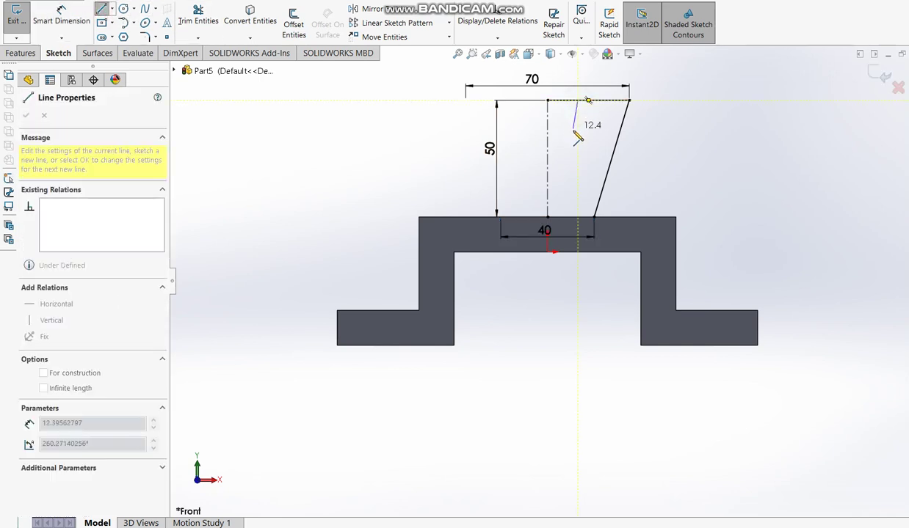
pyautogui.click(577, 136)
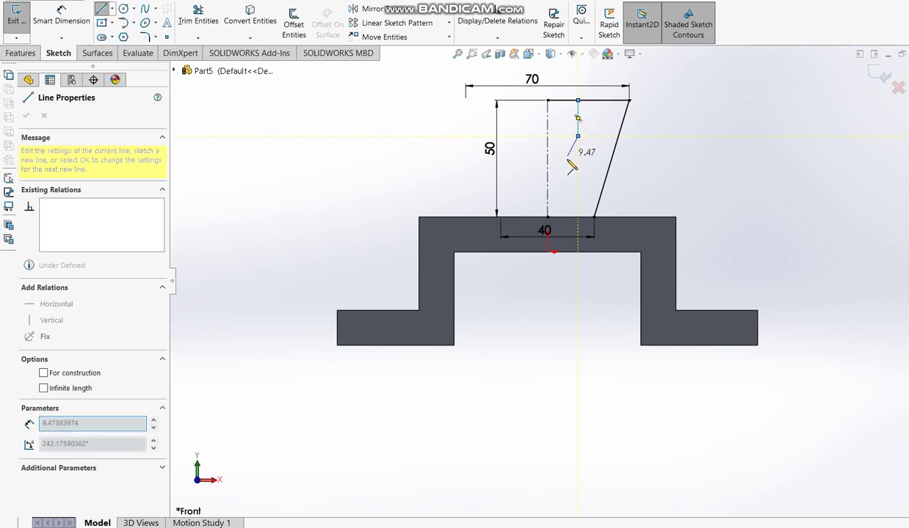
pyautogui.click(564, 167)
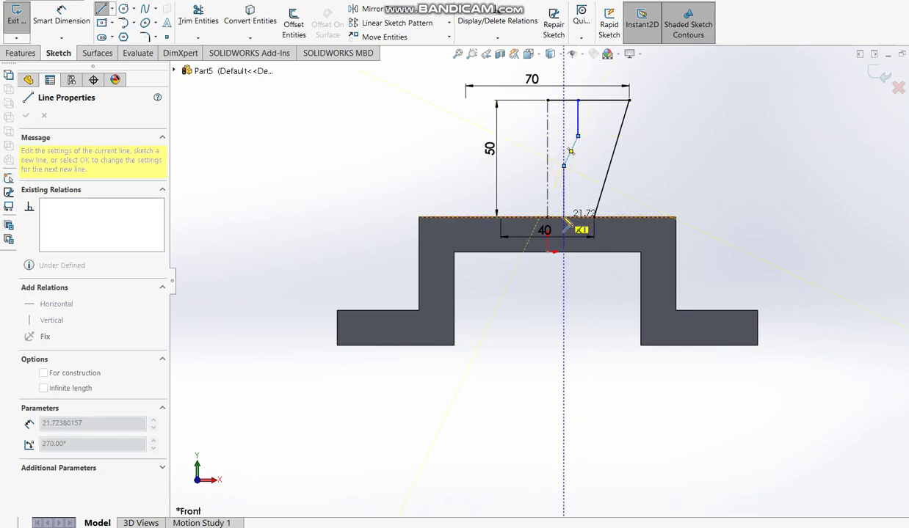
pyautogui.click(563, 217)
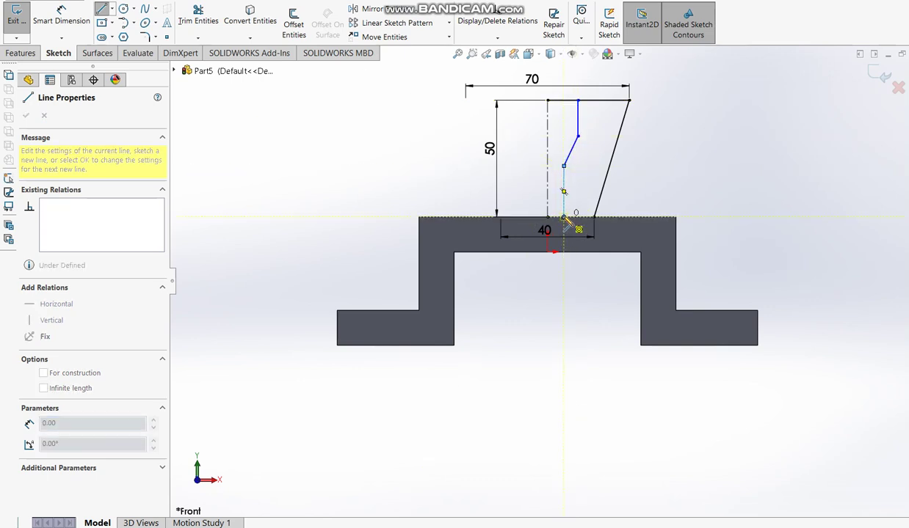
pyautogui.press('Escape')
# Step: Dimension the upper bore diameter across the centerline to 30
pyautogui.click(63, 16)
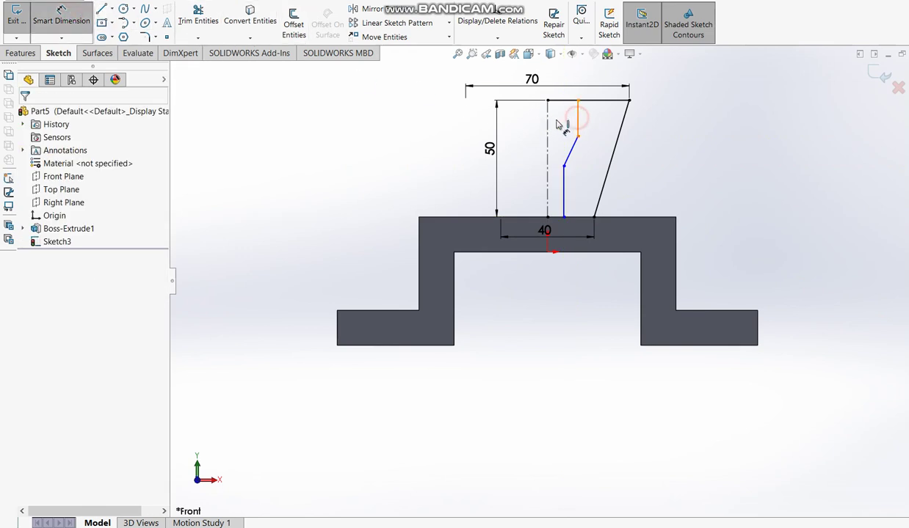
pyautogui.click(577, 121)
pyautogui.click(547, 128)
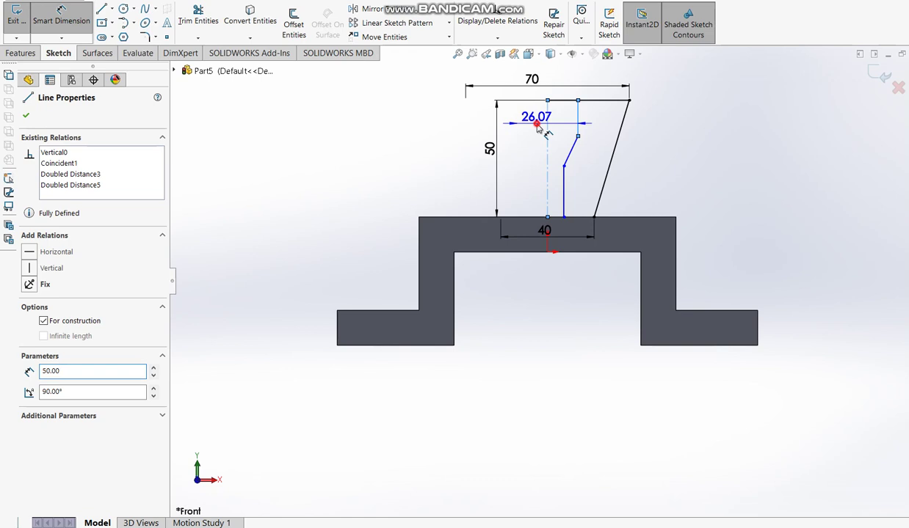
pyautogui.click(534, 128)
pyautogui.write('30')
pyautogui.press('Return')
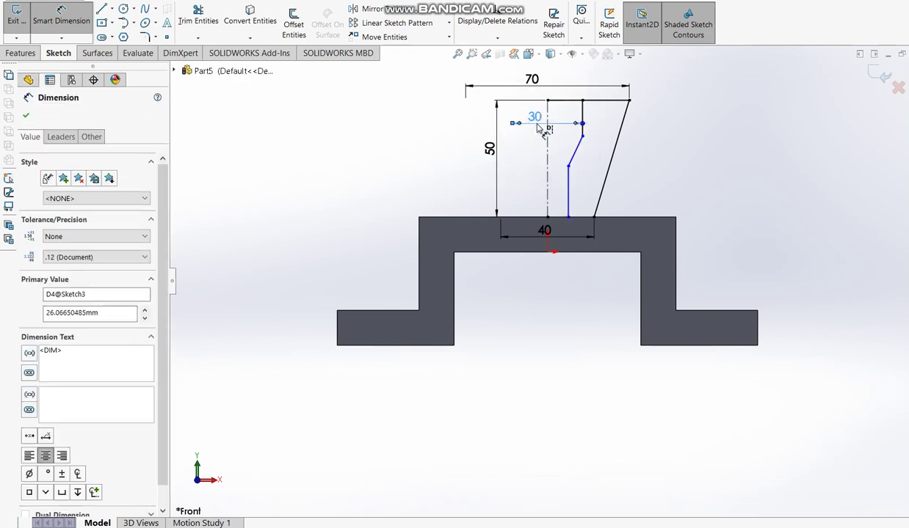
# Step: Dimension the lower bore diameter to 16, undoing an accidental centerline change
pyautogui.click(568, 189)
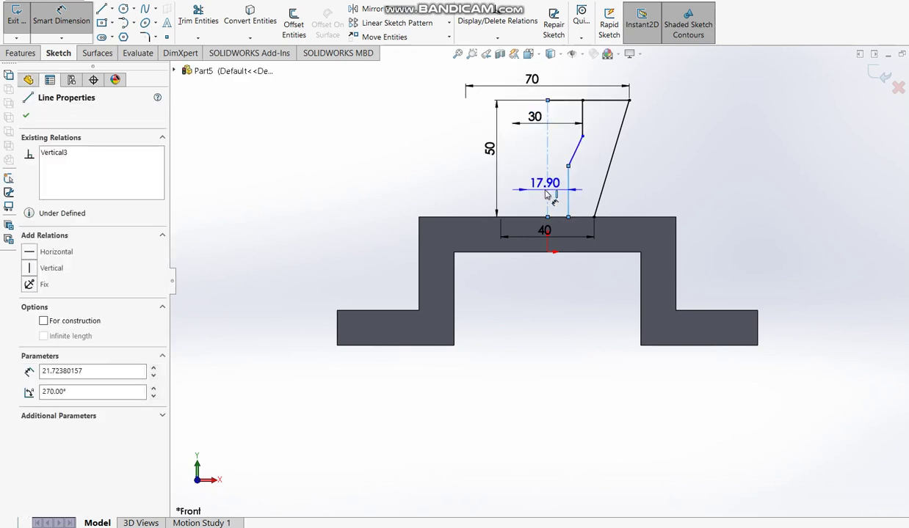
pyautogui.click(545, 191)
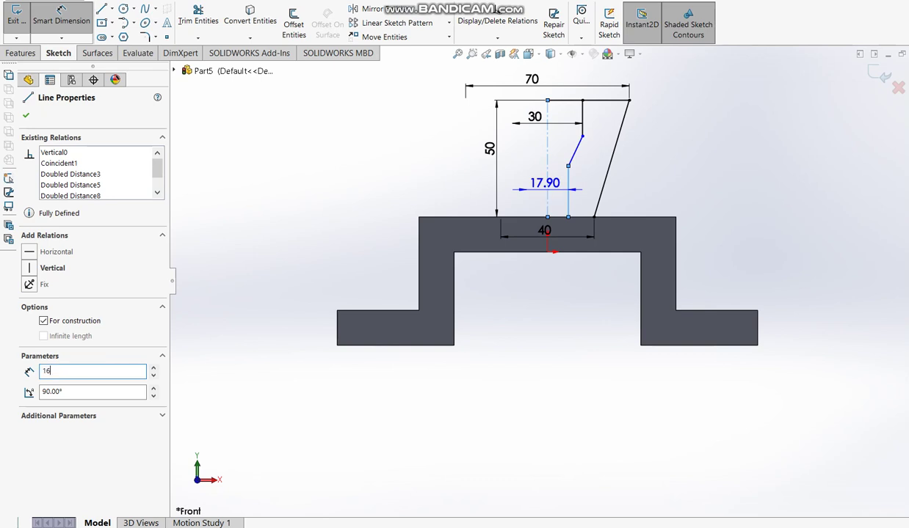
pyautogui.press('Return')
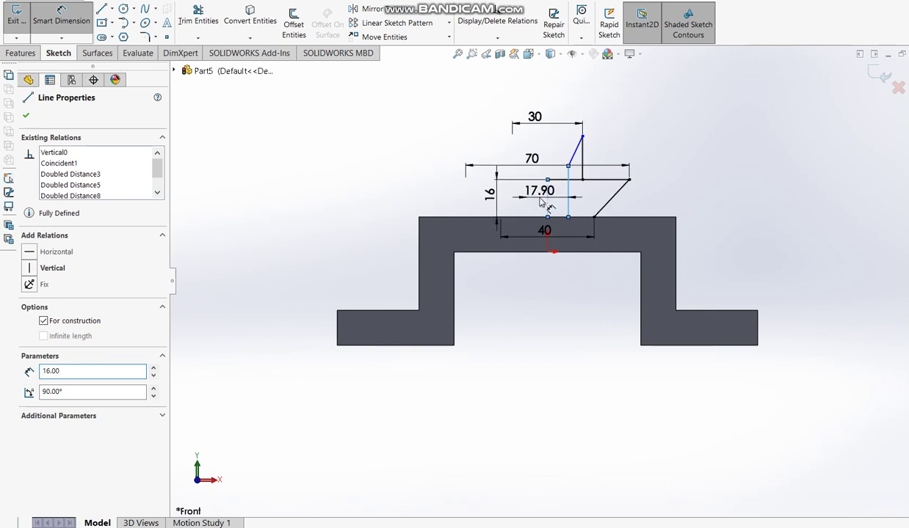
pyautogui.hotkey('ctrl', 'z')
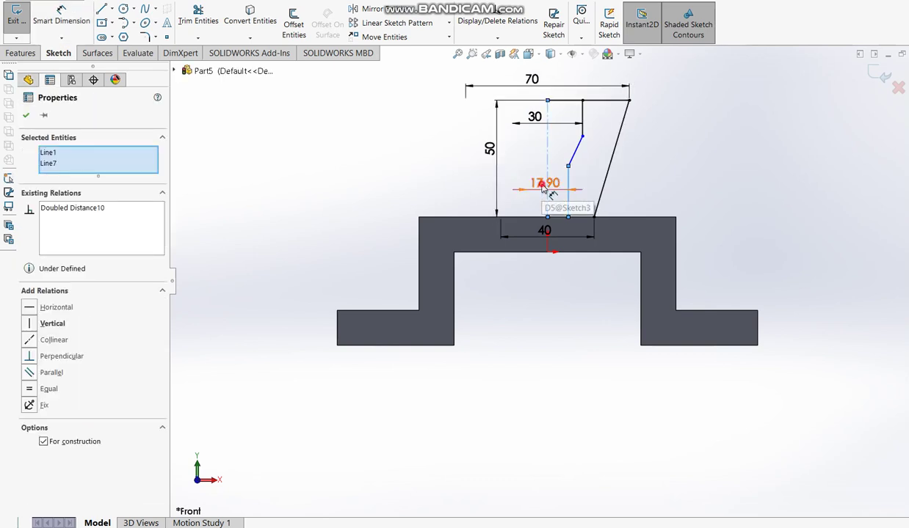
pyautogui.click(546, 190)
pyautogui.click(624, 177)
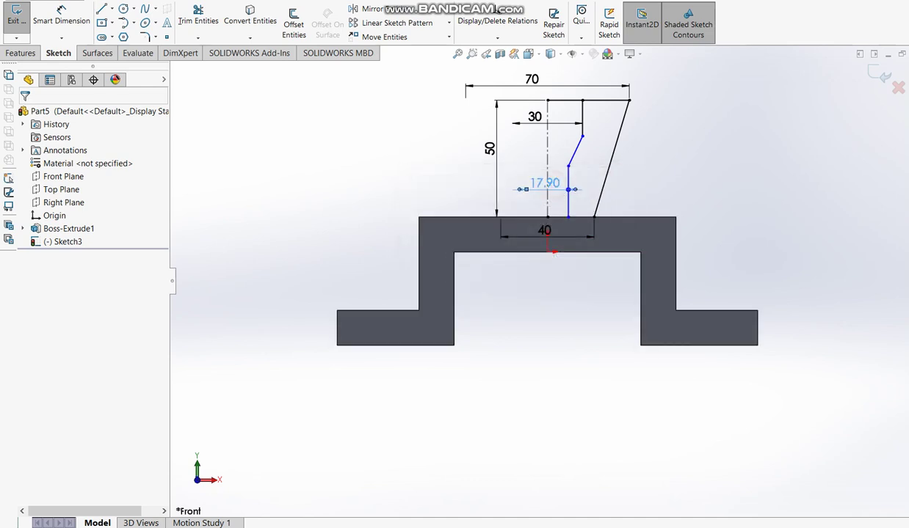
pyautogui.click(545, 189)
pyautogui.click(615, 186)
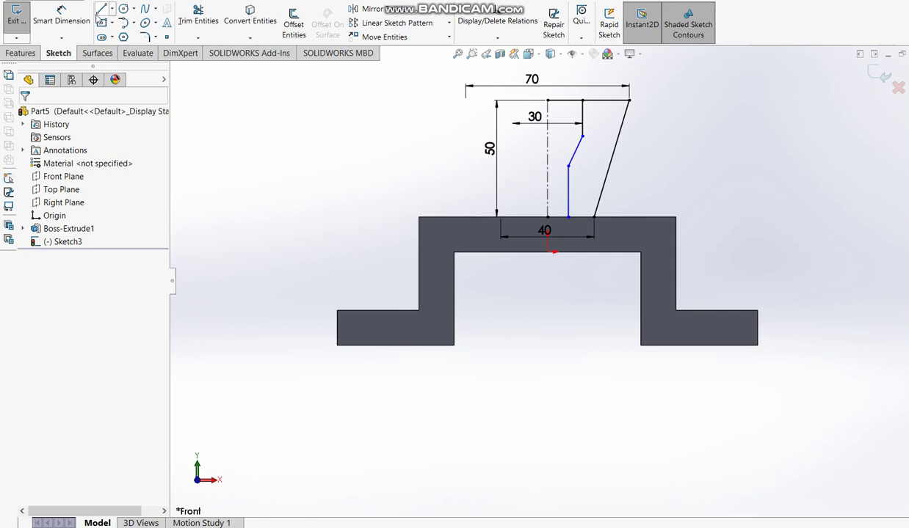
pyautogui.click(64, 13)
pyautogui.click(568, 190)
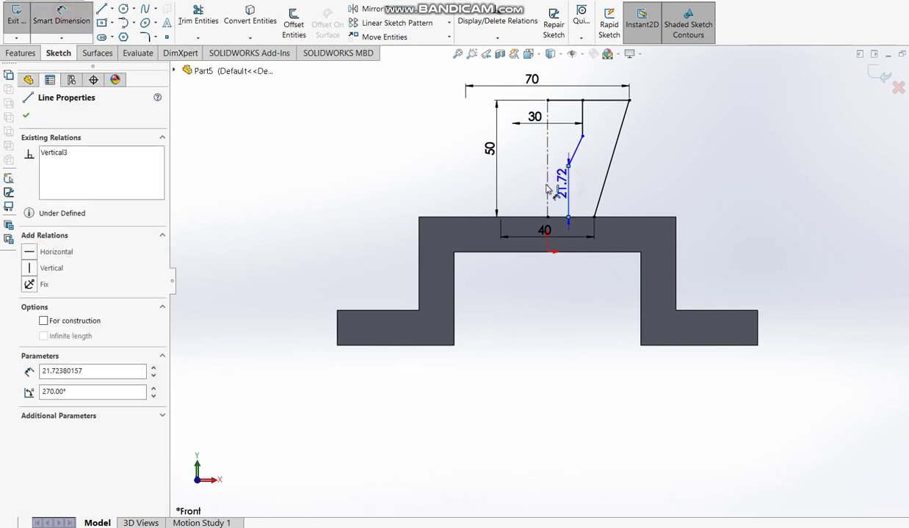
pyautogui.click(546, 187)
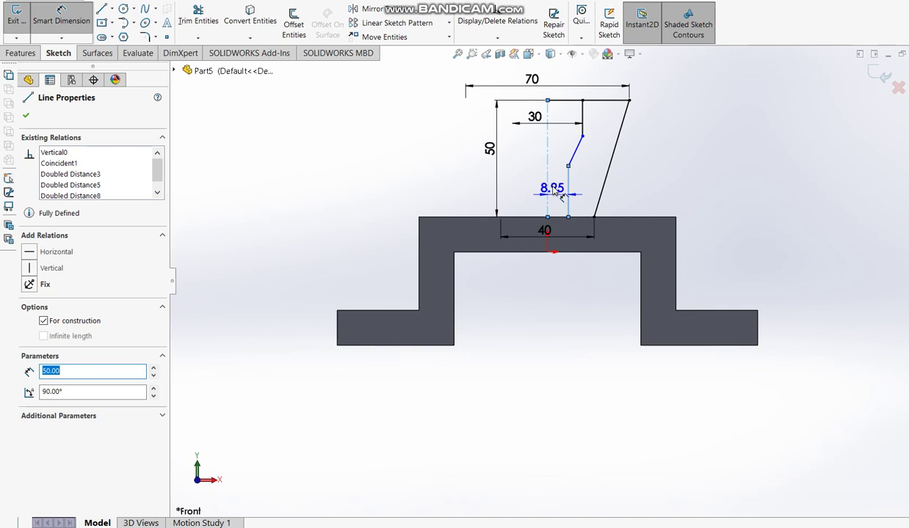
pyautogui.click(533, 187)
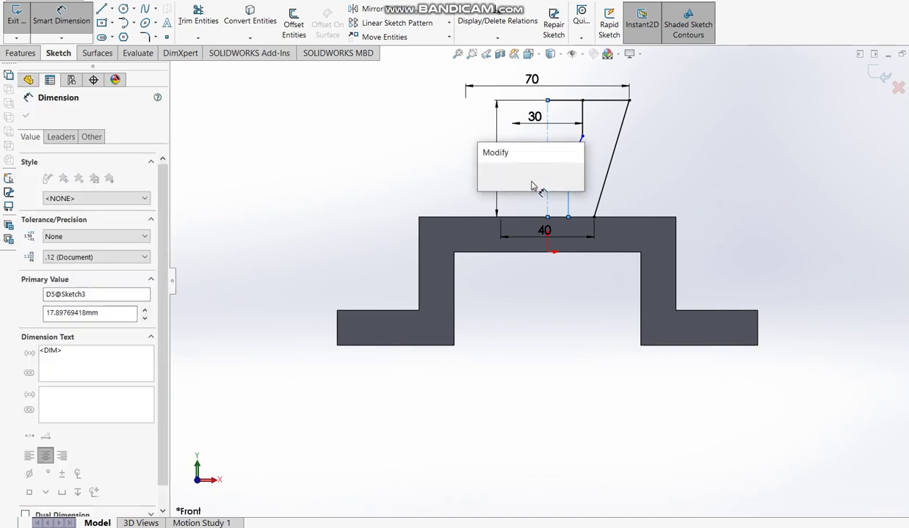
pyautogui.write('20')
pyautogui.press('Escape')
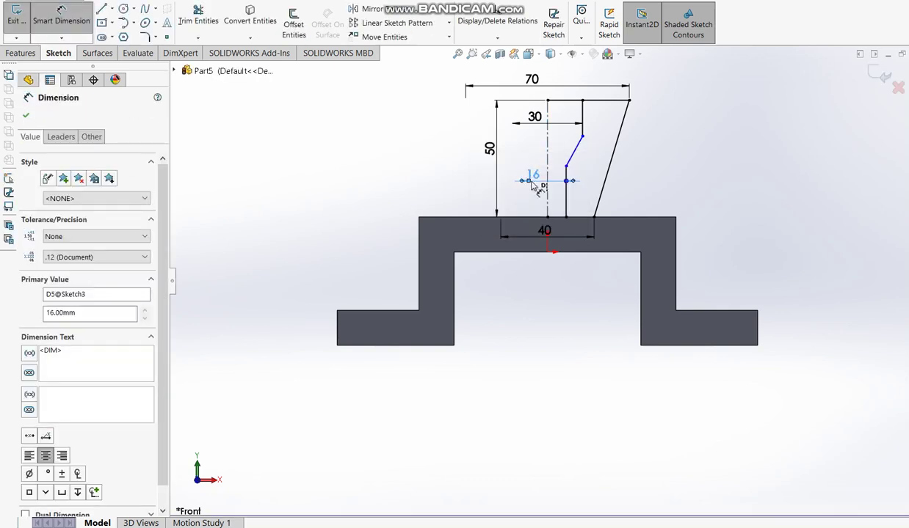
# Step: Set both bore step heights to 15 and close the profile along the base
pyautogui.click(585, 120)
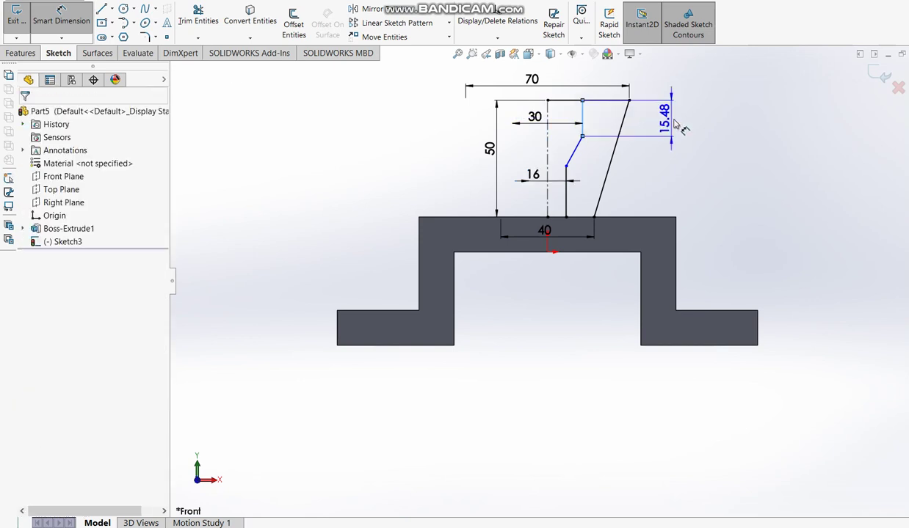
pyautogui.click(686, 119)
pyautogui.write('15')
pyautogui.press('Return')
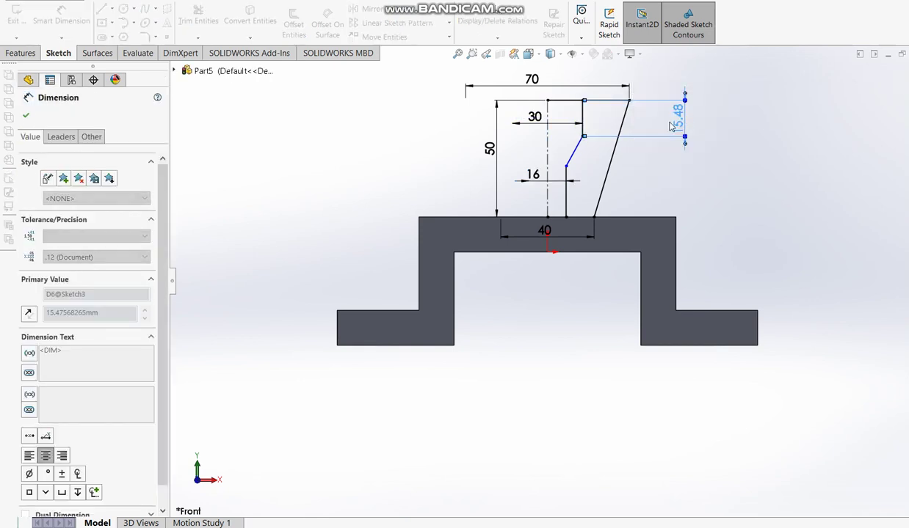
pyautogui.click(583, 136)
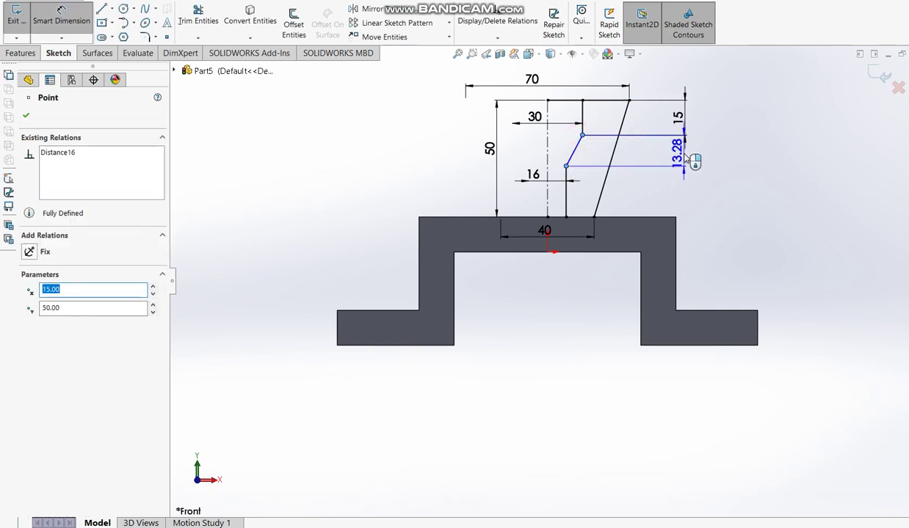
pyautogui.click(685, 158)
pyautogui.write('15')
pyautogui.press('Return')
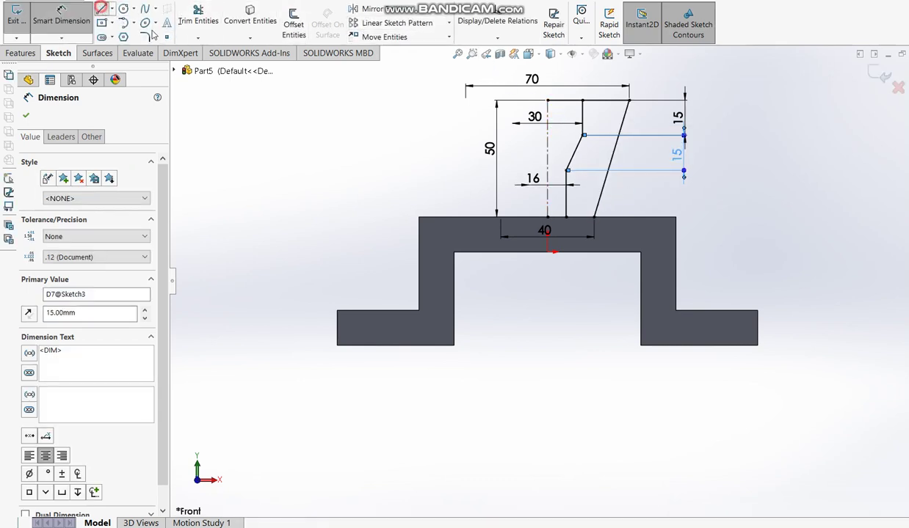
pyautogui.click(100, 8)
pyautogui.click(593, 218)
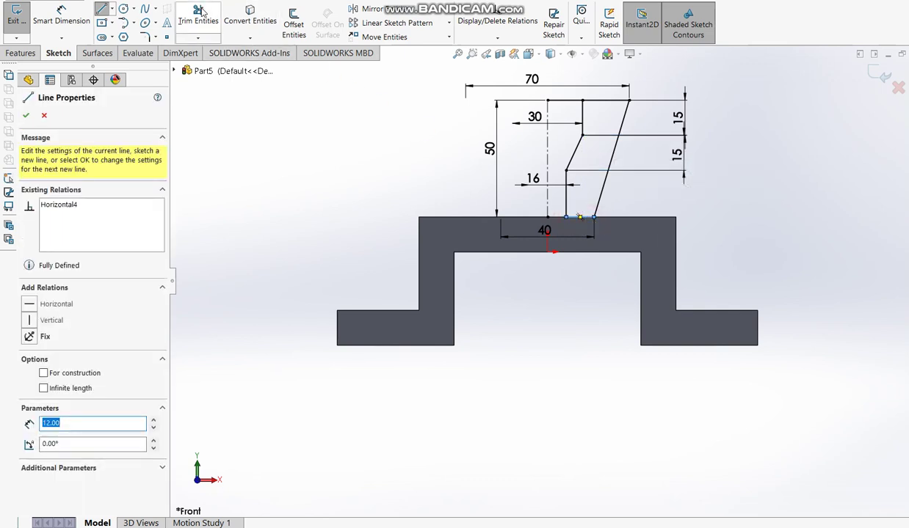
# Step: Trim the extra top edge and revolve the profile into the hollow conical boss
pyautogui.click(198, 16)
pyautogui.moveTo(564, 112); pyautogui.dragTo(624, 88)
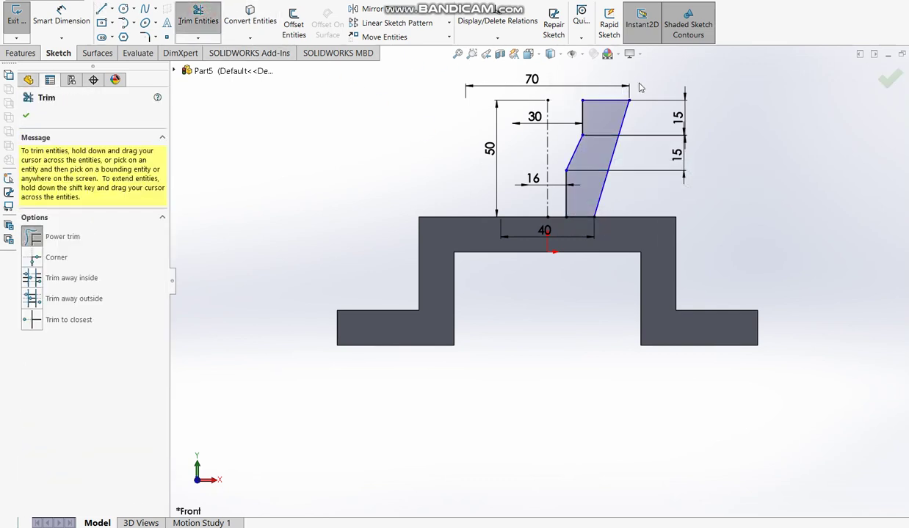
pyautogui.click(889, 87)
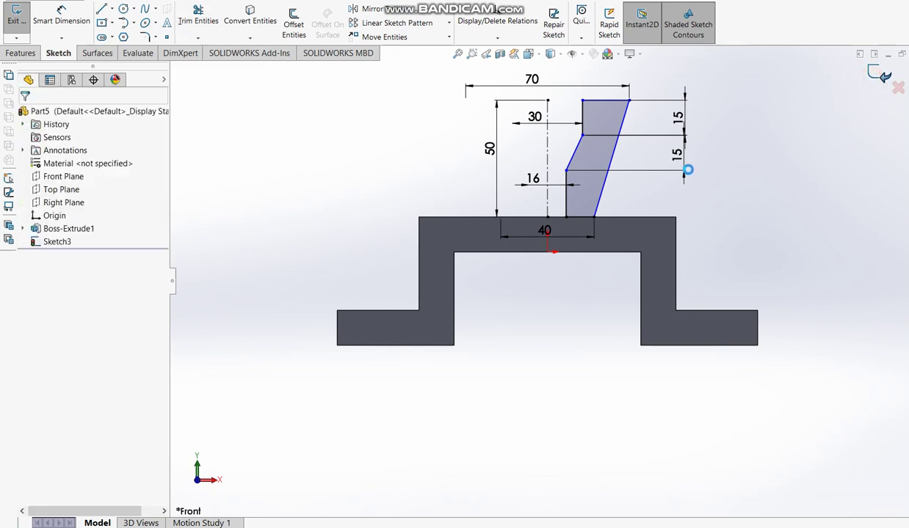
pyautogui.press('r')
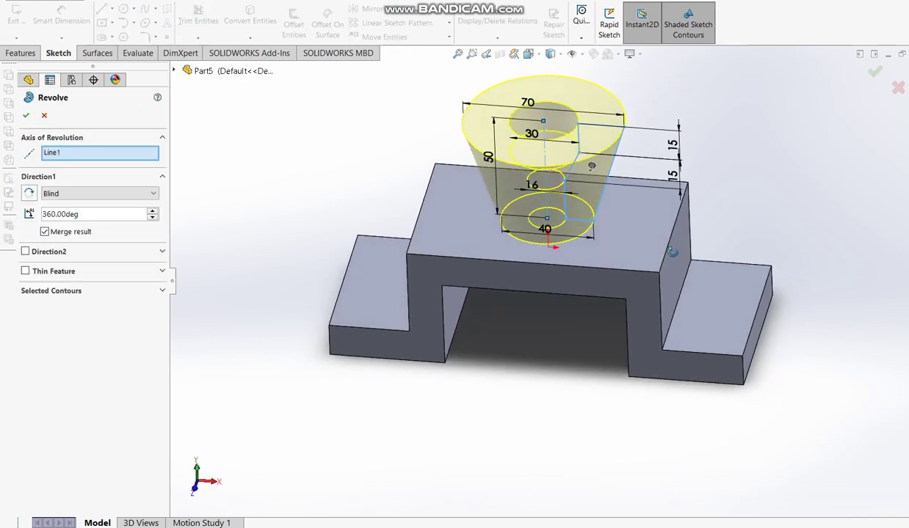
pyautogui.press('Return')
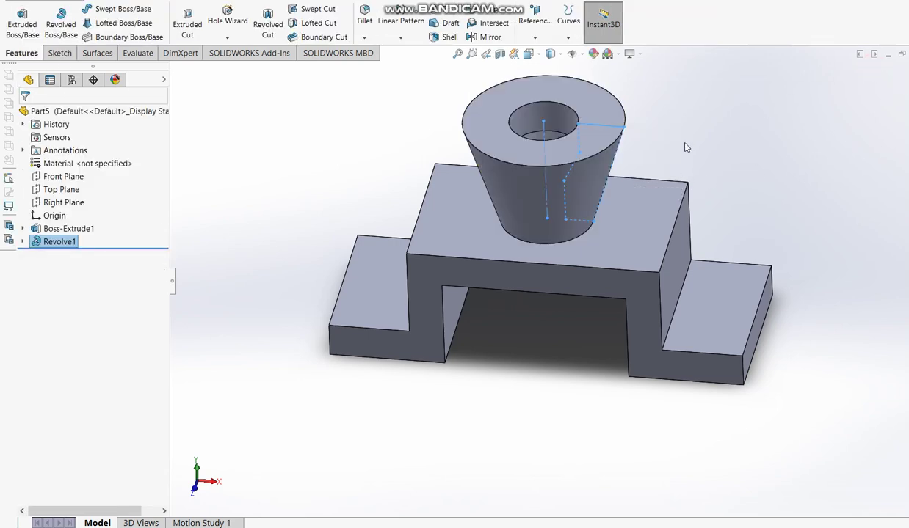
# Step: Glance at the annotated reference drawing, then return to the bracket model
pyautogui.hotkey('alt', 'Tab')
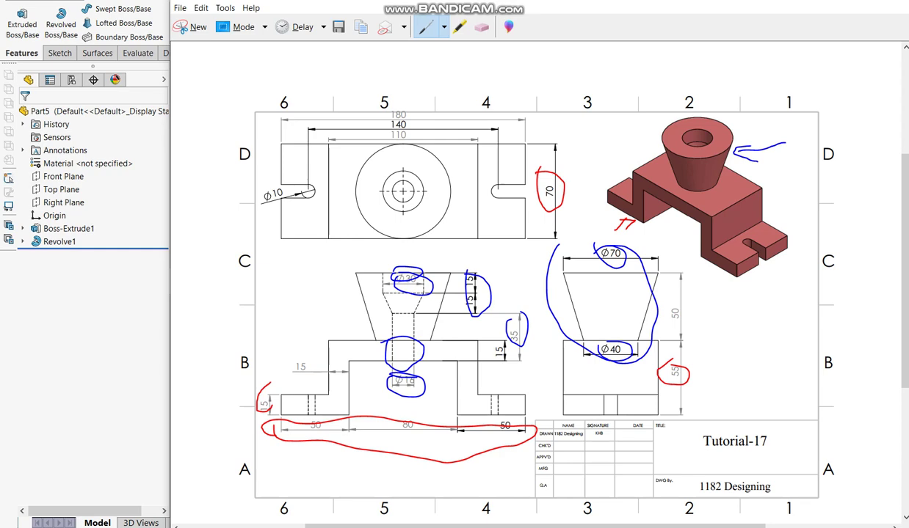
pyautogui.hotkey('alt', 'Tab')
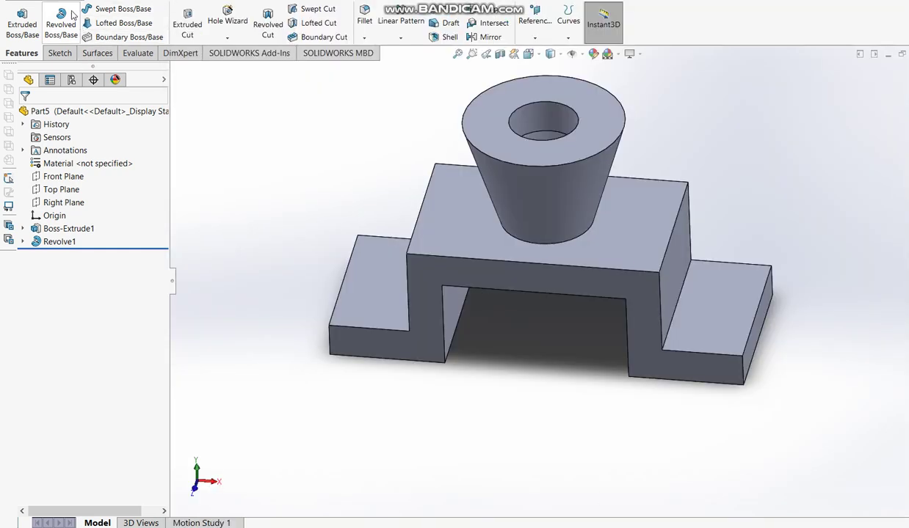
pyautogui.click(187, 22)
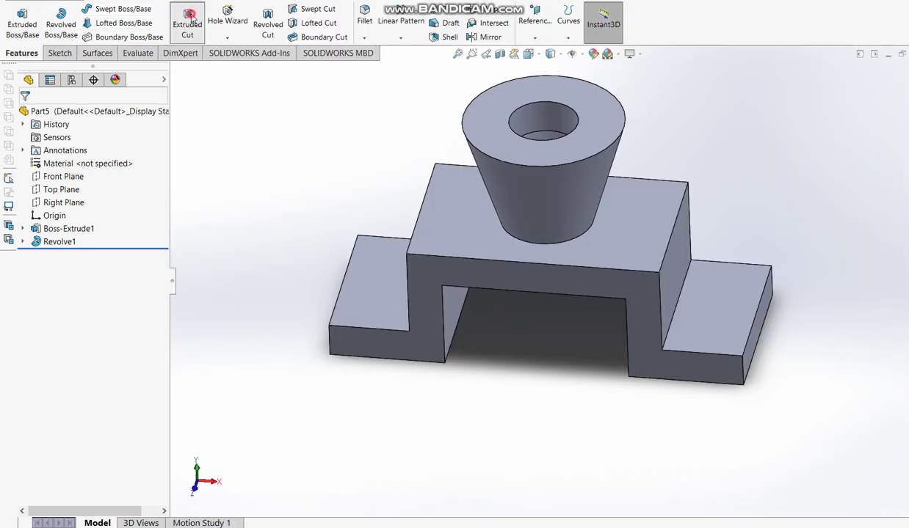
# Step: Cut an R8 circle from the boss top face Up To Surface at the recessed underside
pyautogui.click(596, 109)
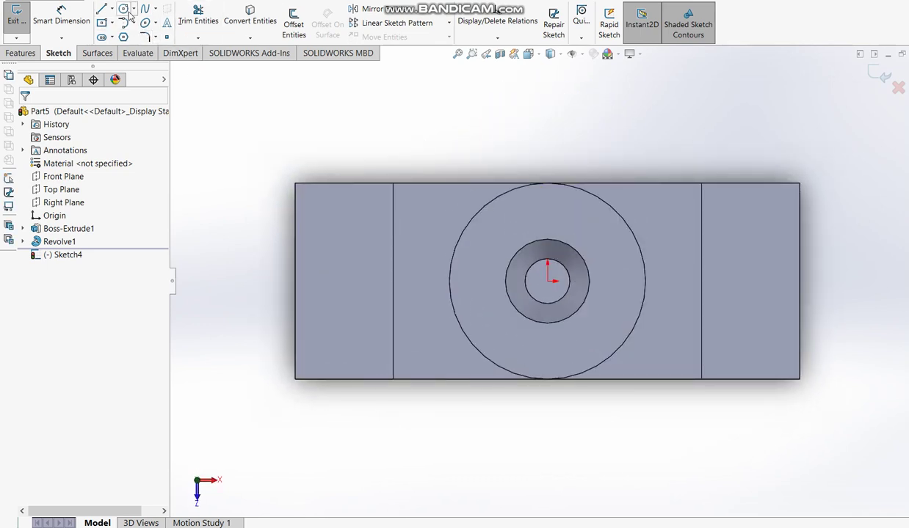
pyautogui.click(548, 282)
pyautogui.click(539, 260)
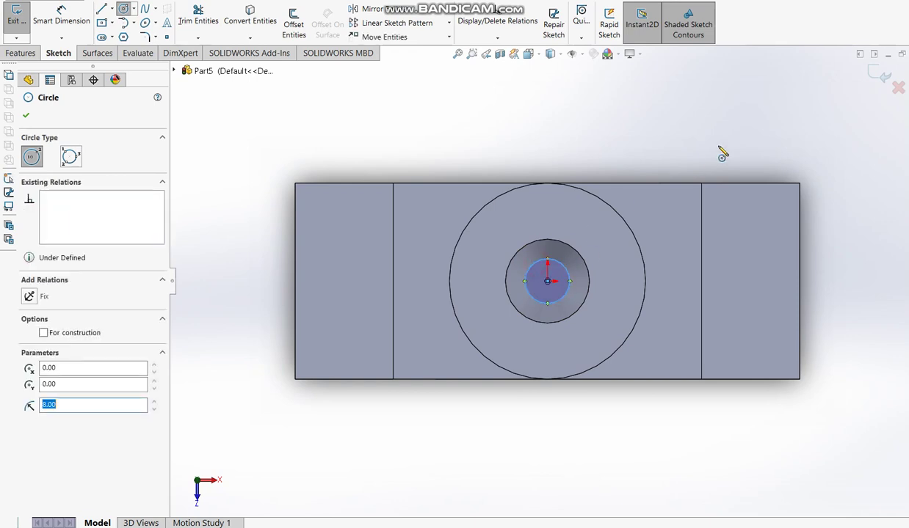
pyautogui.press('Escape')
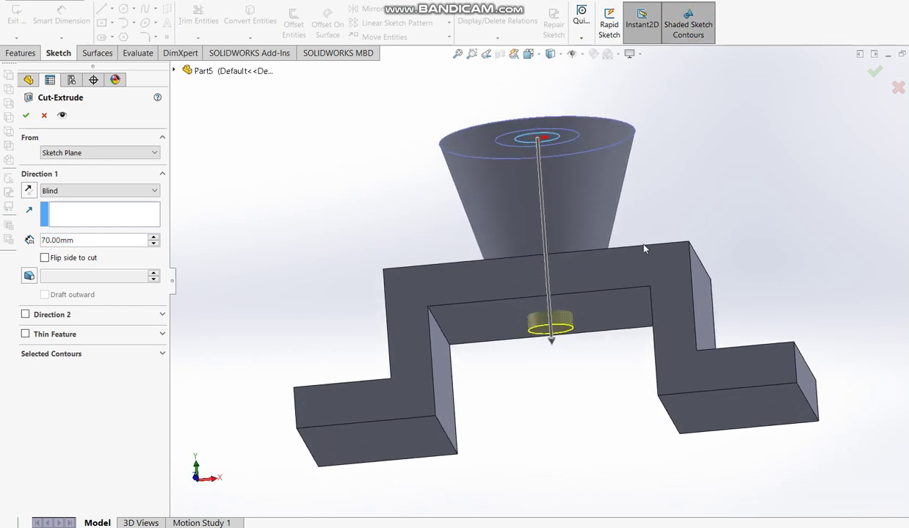
pyautogui.click(115, 192)
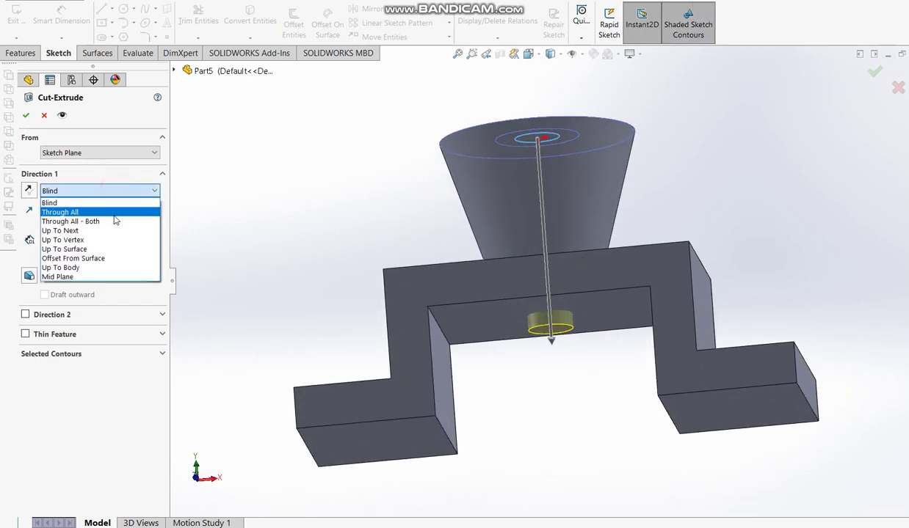
pyautogui.click(101, 250)
pyautogui.click(503, 318)
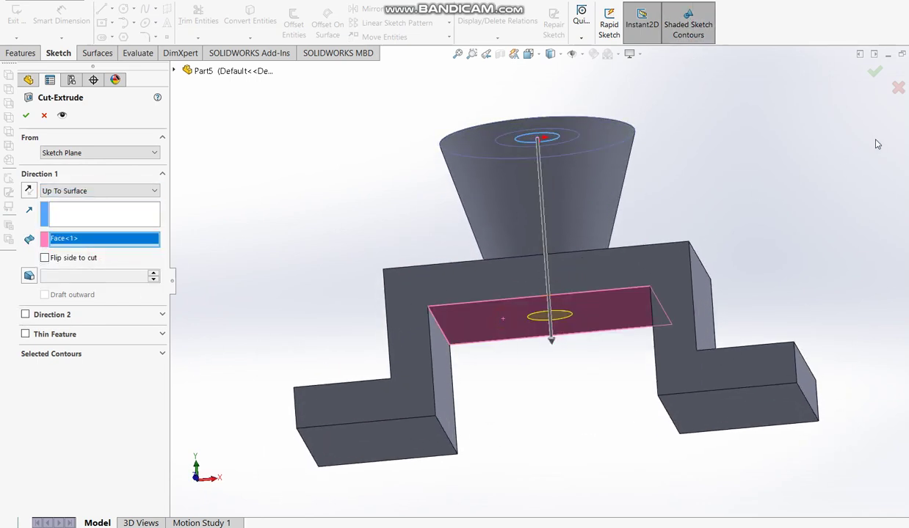
pyautogui.click(874, 74)
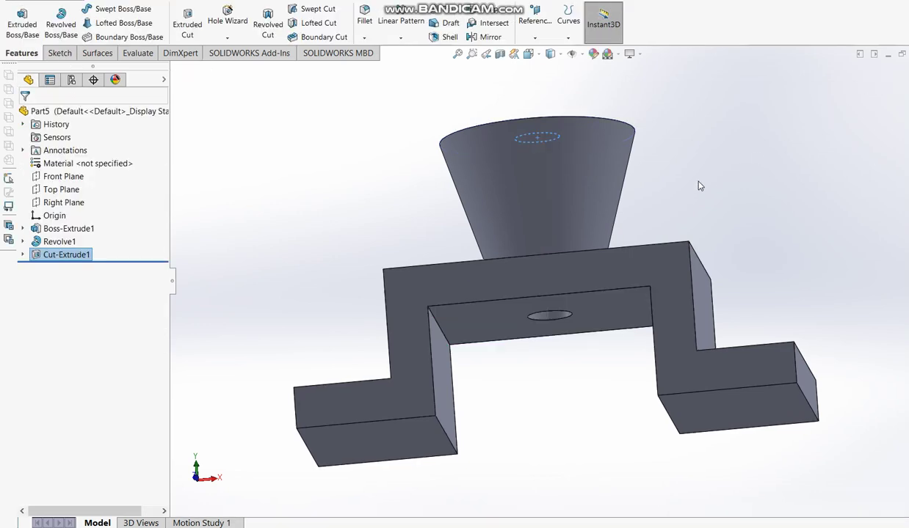
pyautogui.moveTo(728, 179)
pyautogui.mouseDown(button='middle')
pyautogui.moveTo(684, 270)
pyautogui.moveTo(723, 178)
pyautogui.moveTo(720, 160)
pyautogui.mouseUp(button='middle')
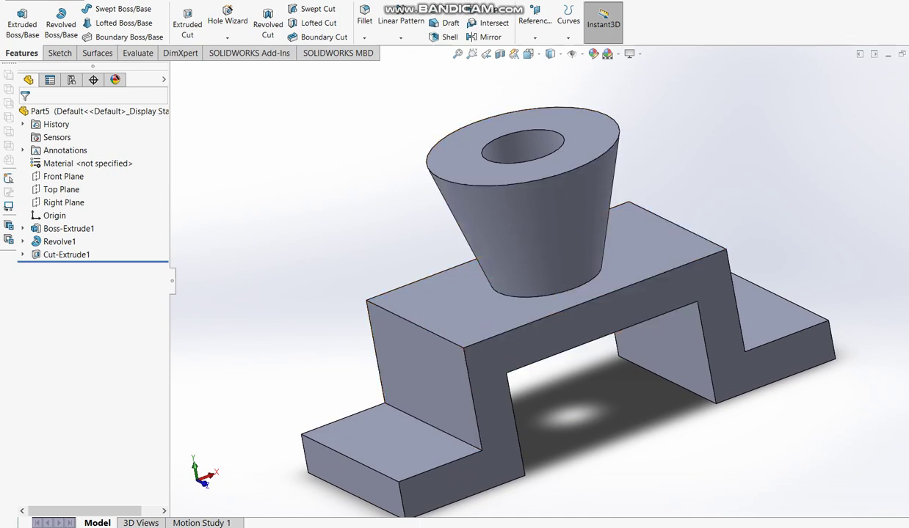
pyautogui.hotkey('alt', 'Tab')
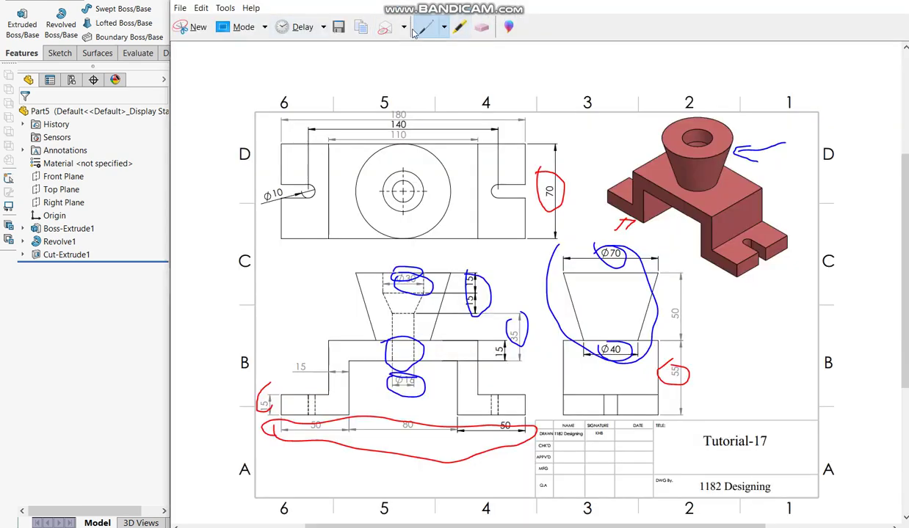
pyautogui.click(441, 28)
pyautogui.click(432, 72)
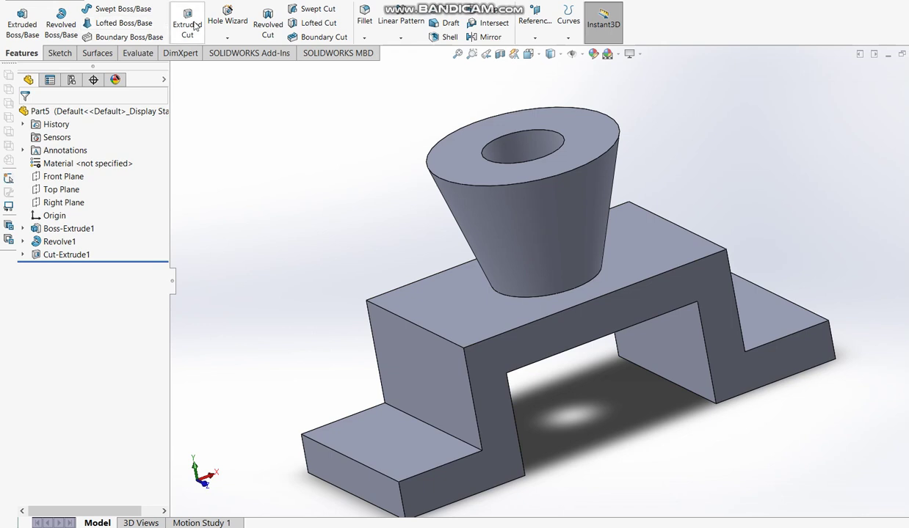
# Step: Sketch two equal circles on the left and right end steps of the lower face
pyautogui.click(189, 28)
pyautogui.click(416, 448)
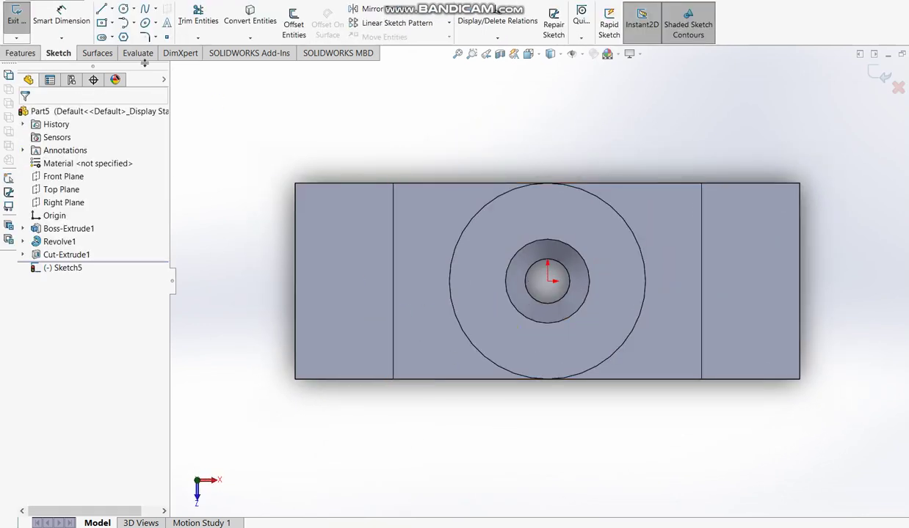
pyautogui.click(124, 8)
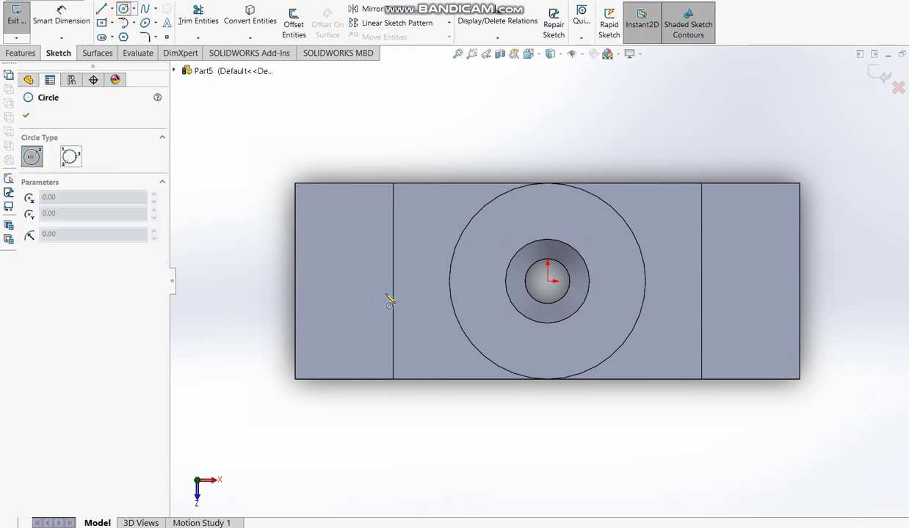
pyautogui.click(334, 281)
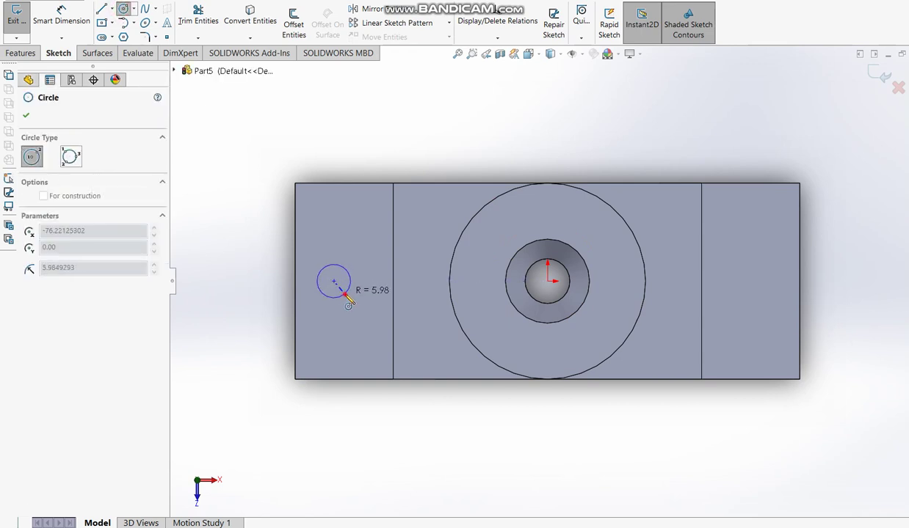
pyautogui.click(345, 293)
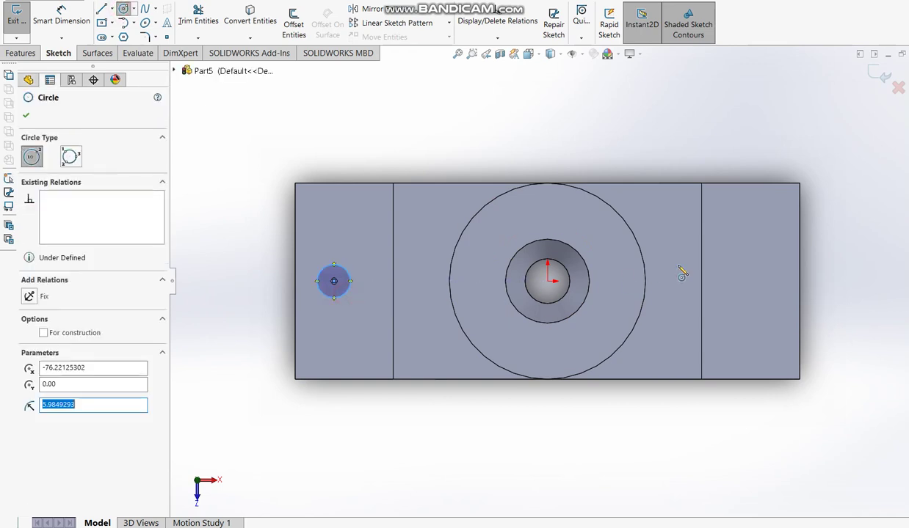
pyautogui.click(756, 281)
pyautogui.click(767, 296)
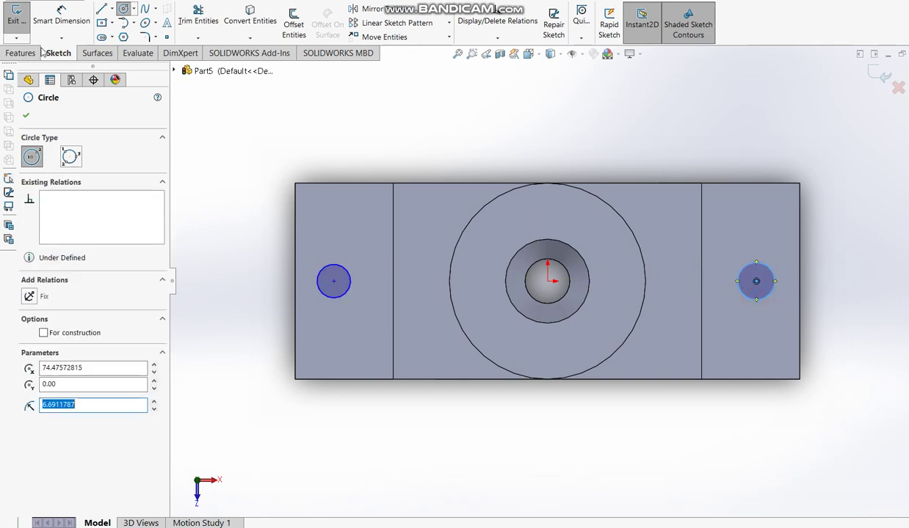
pyautogui.press('Escape')
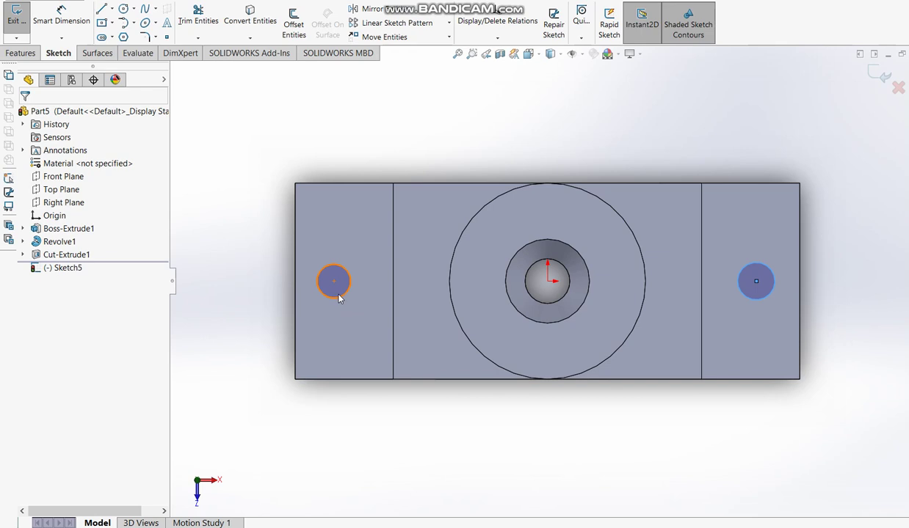
pyautogui.keyDown('ctrl'); pyautogui.click(340, 300); pyautogui.keyUp('ctrl')
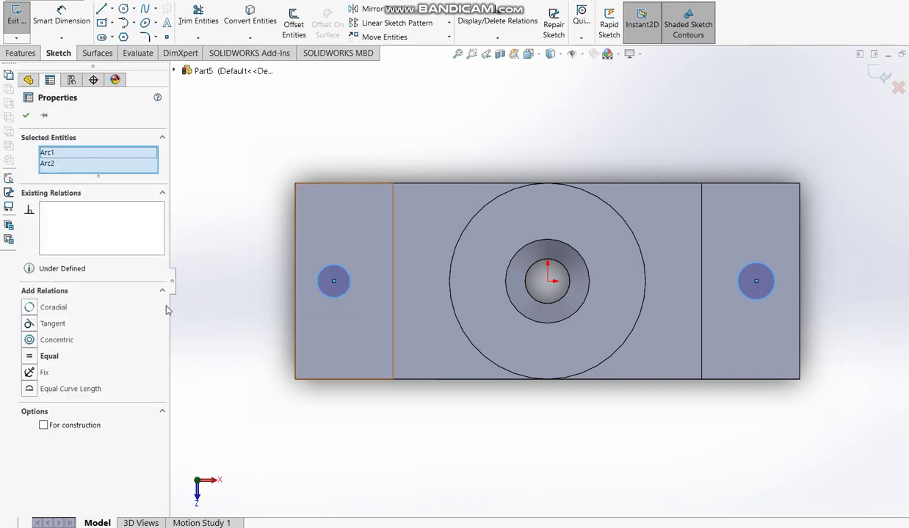
pyautogui.click(35, 358)
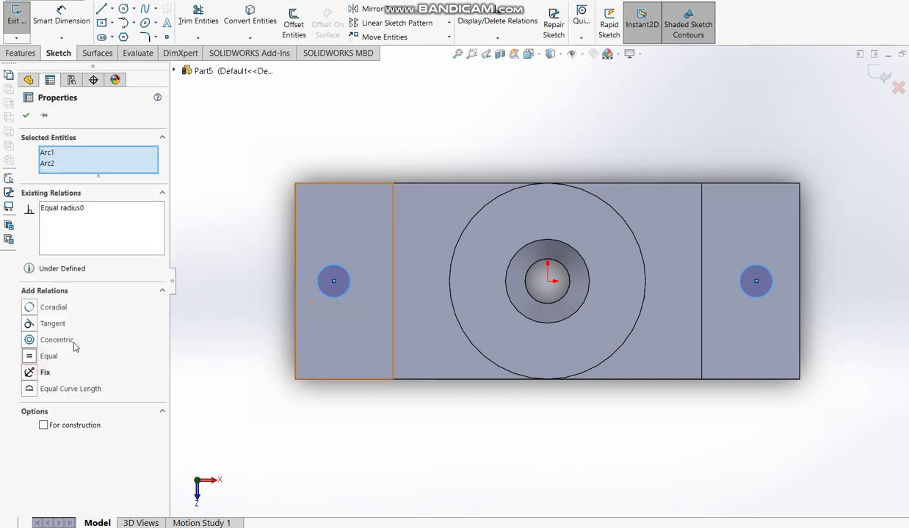
pyautogui.click(25, 116)
# Step: Space the circles 140 apart, with the right one 70 from the part centre
pyautogui.click(62, 16)
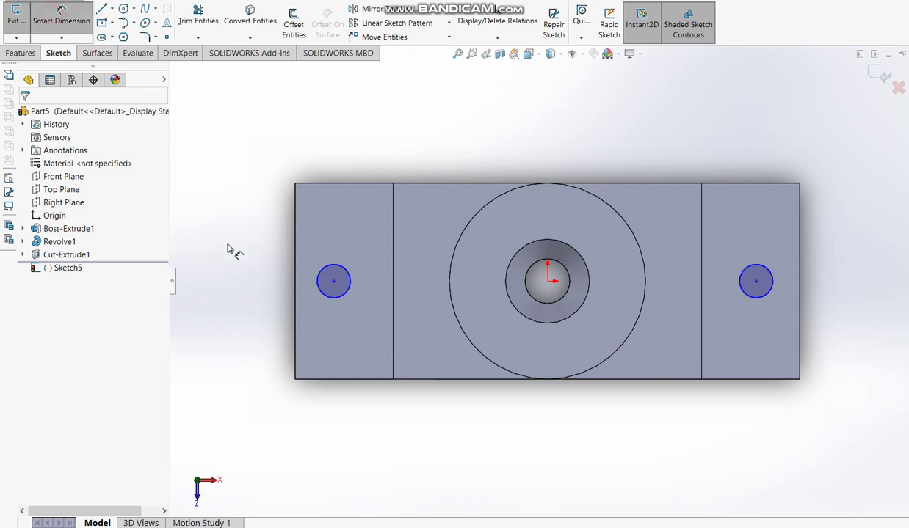
pyautogui.click(344, 296)
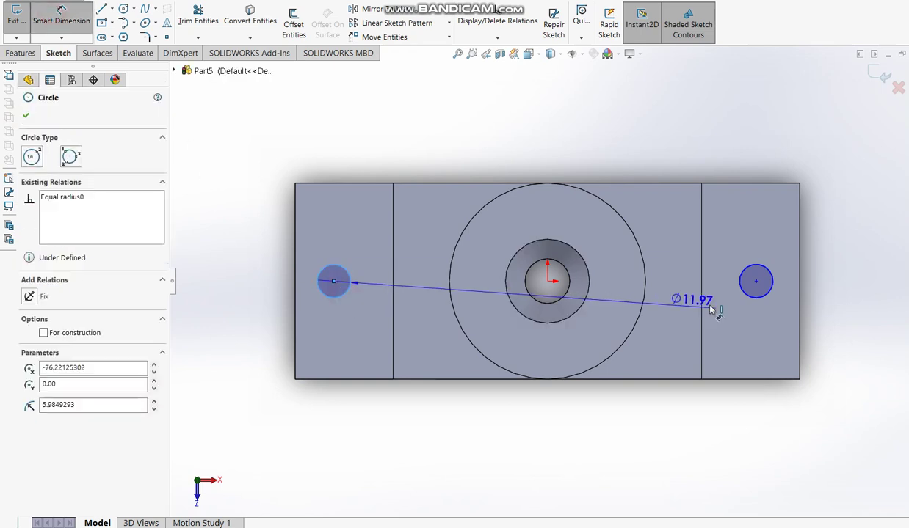
pyautogui.click(754, 304)
pyautogui.click(527, 135)
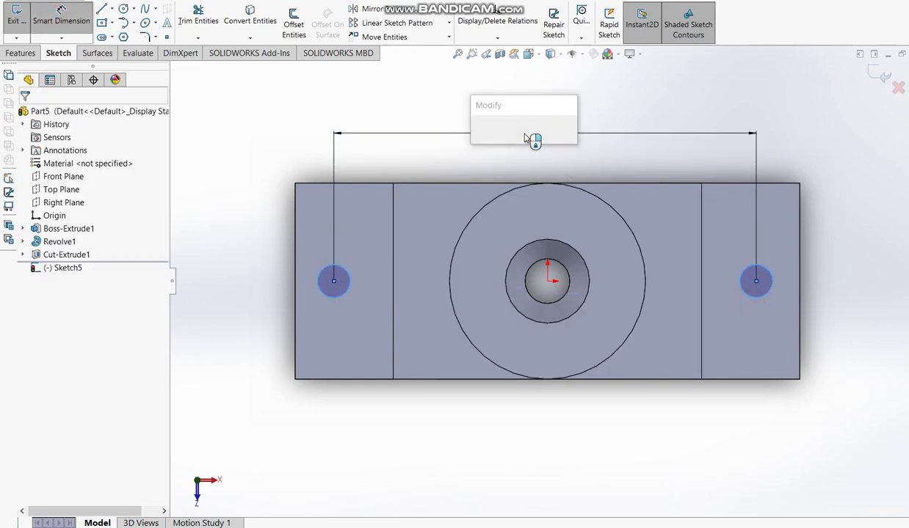
pyautogui.write('140')
pyautogui.press('Return')
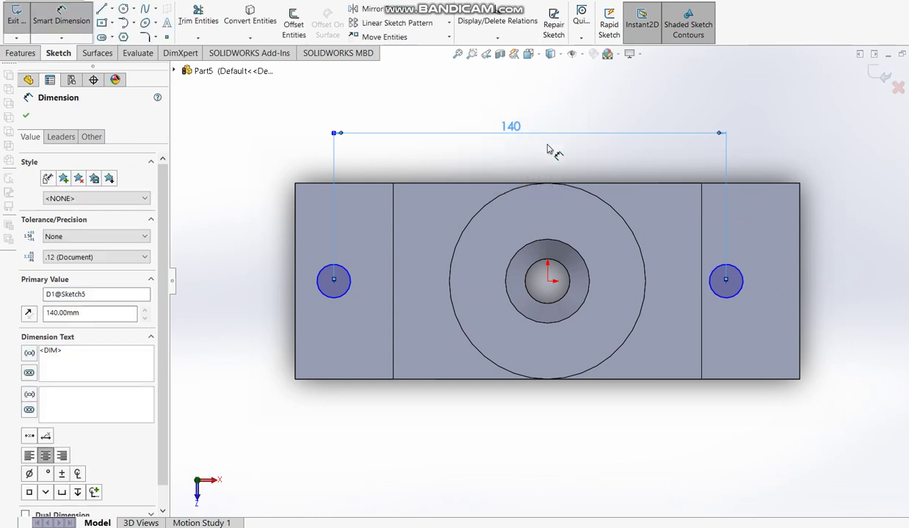
pyautogui.click(743, 291)
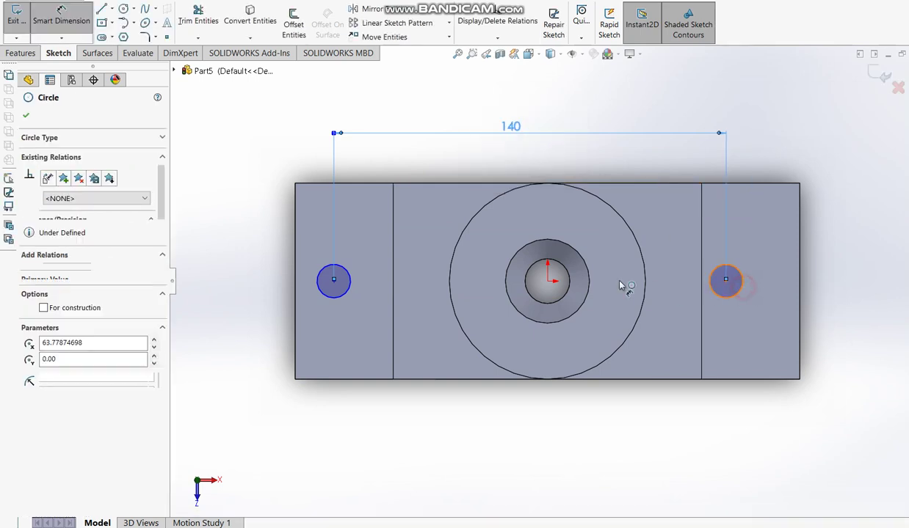
pyautogui.click(546, 289)
pyautogui.click(559, 159)
pyautogui.write('7')
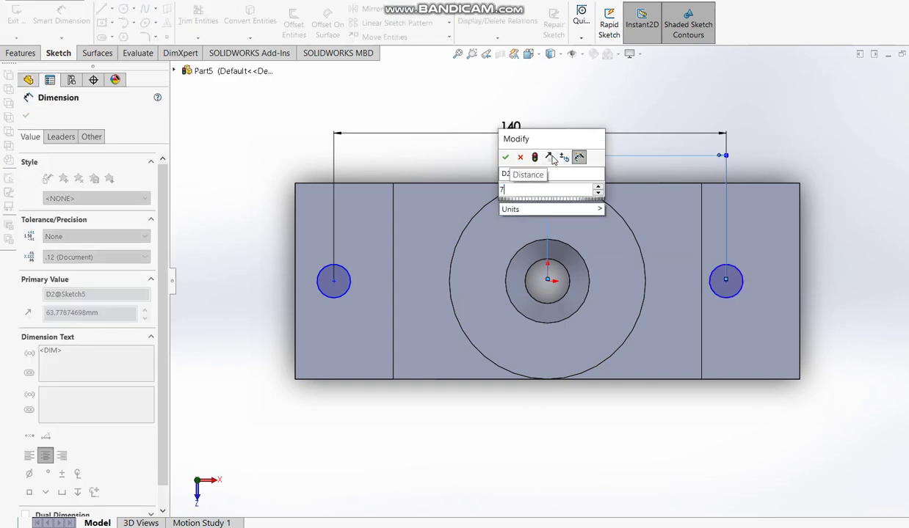
pyautogui.write('0')
pyautogui.press('Return')
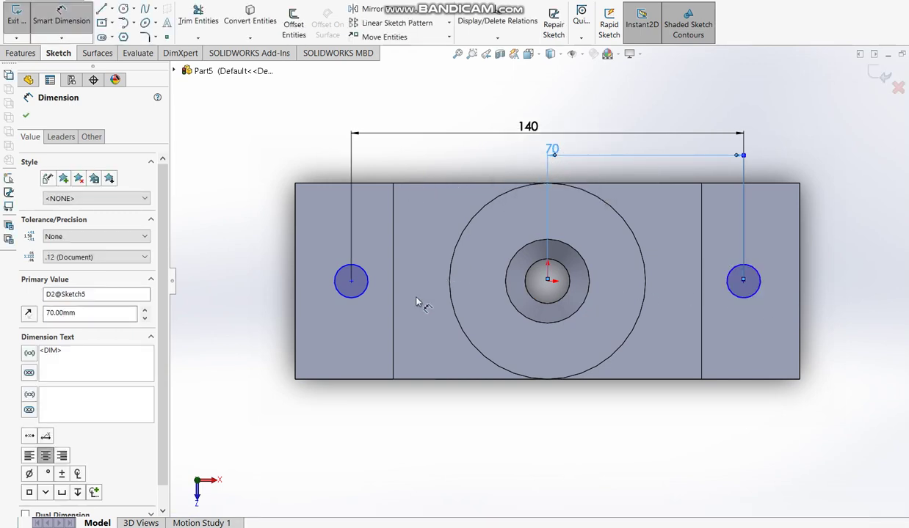
# Step: Dimension the left circle's diameter, correcting it from 20 to 10
pyautogui.click(375, 264)
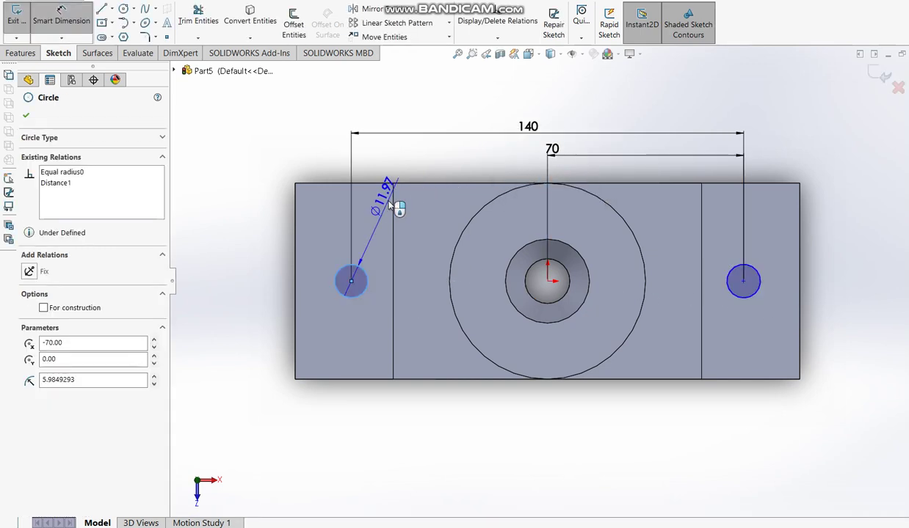
pyautogui.click(402, 169)
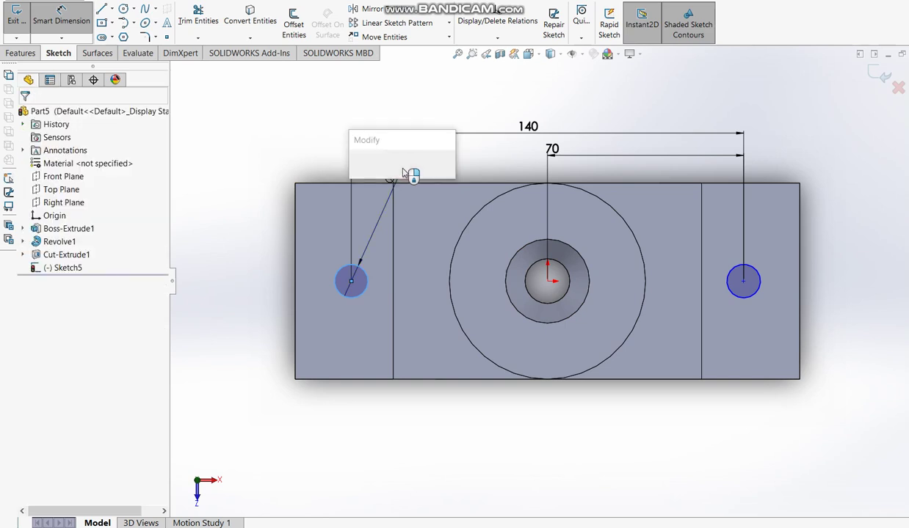
pyautogui.write('20')
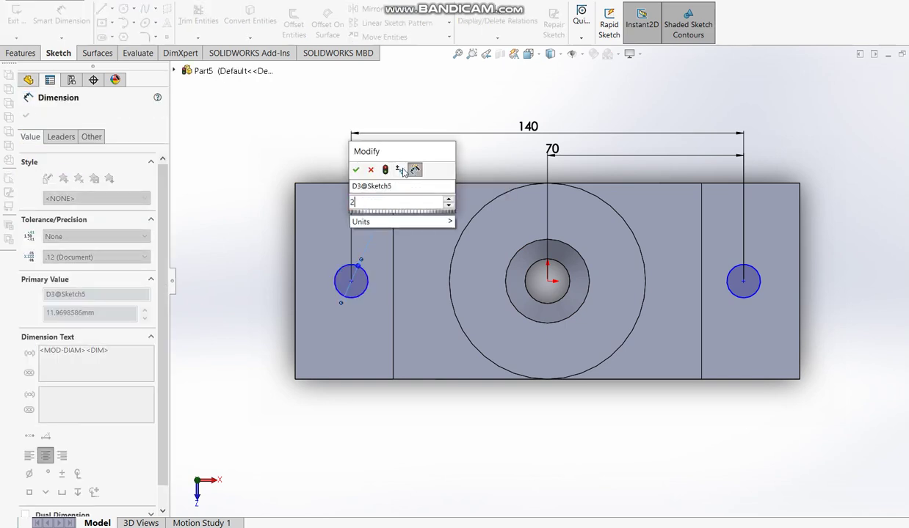
pyautogui.press('Return')
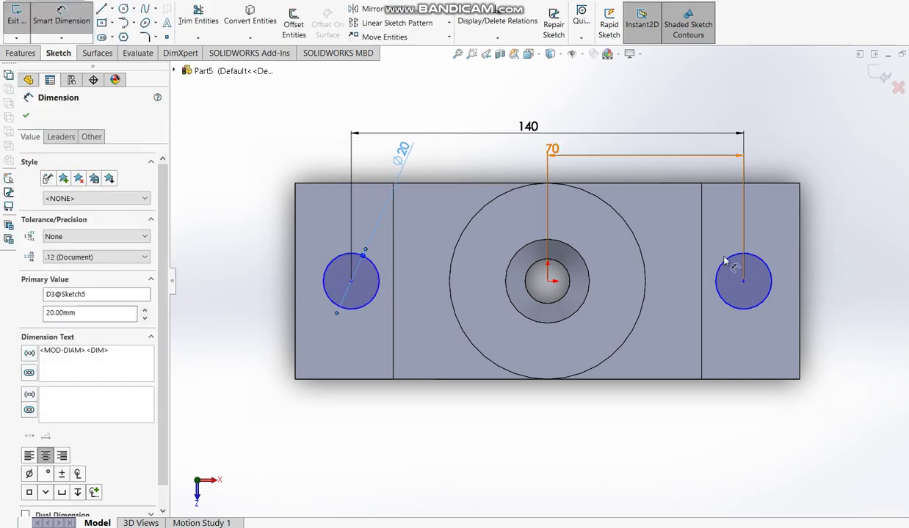
pyautogui.doubleClick(402, 151)
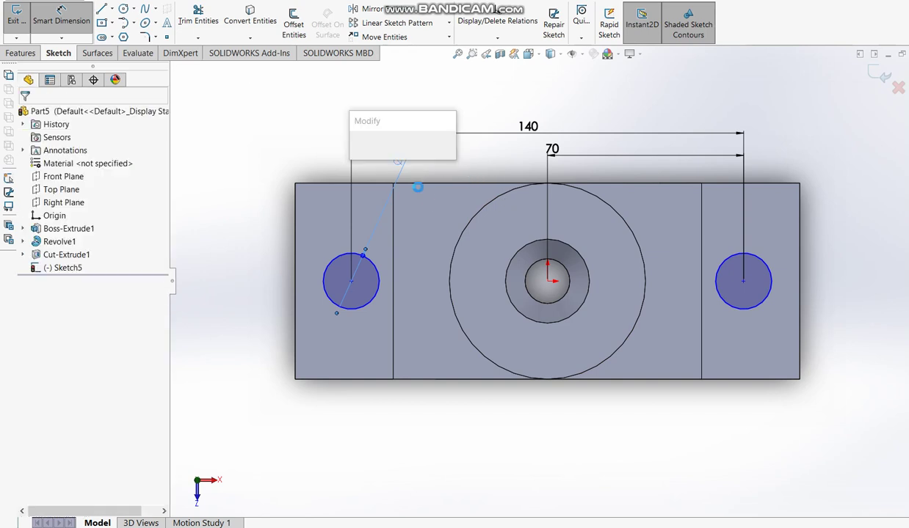
pyautogui.write('10')
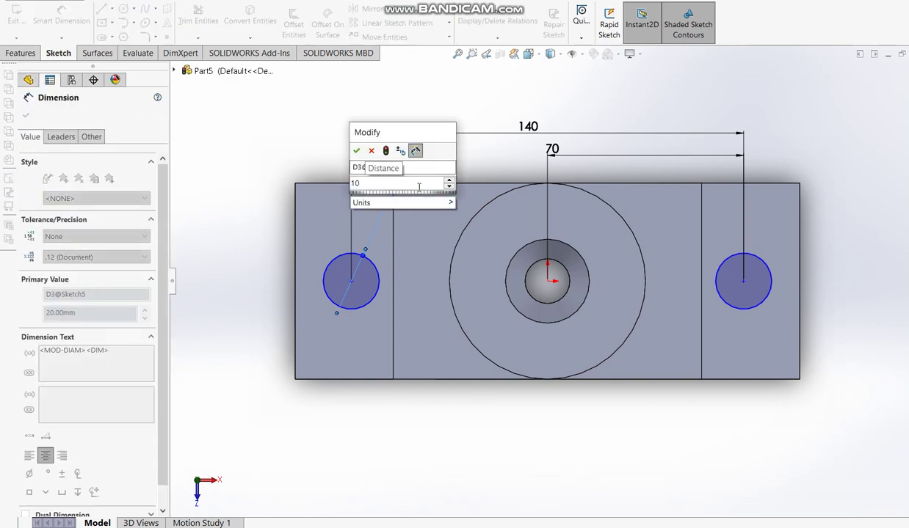
pyautogui.press('Return')
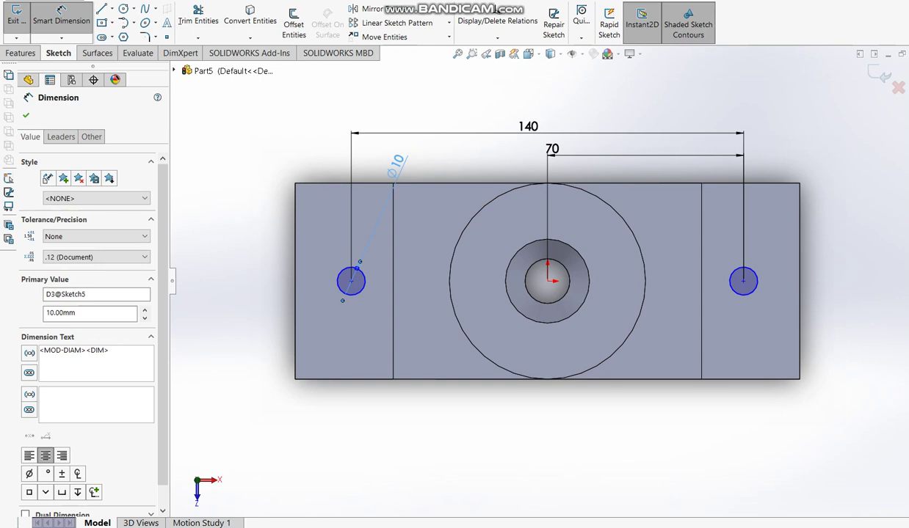
pyautogui.click(102, 9)
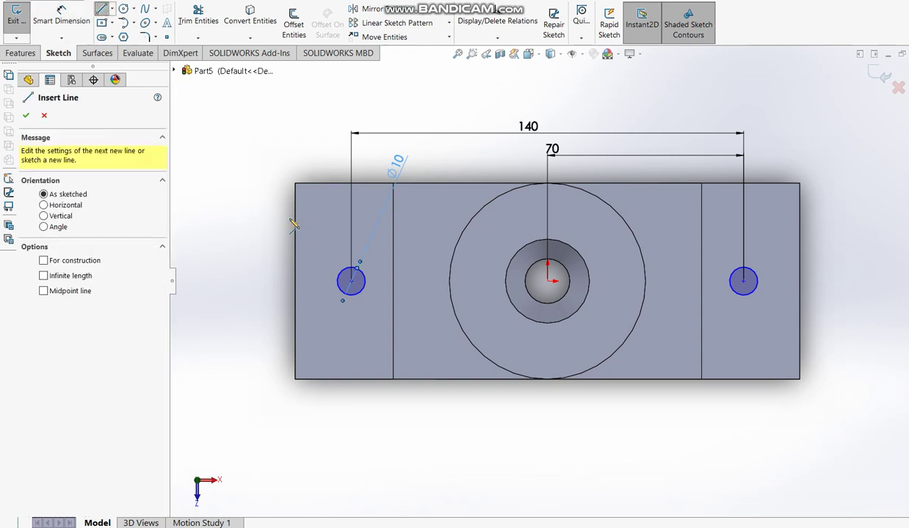
# Step: Draw lines from each circle out to the block's left and right edges
pyautogui.click(350, 280)
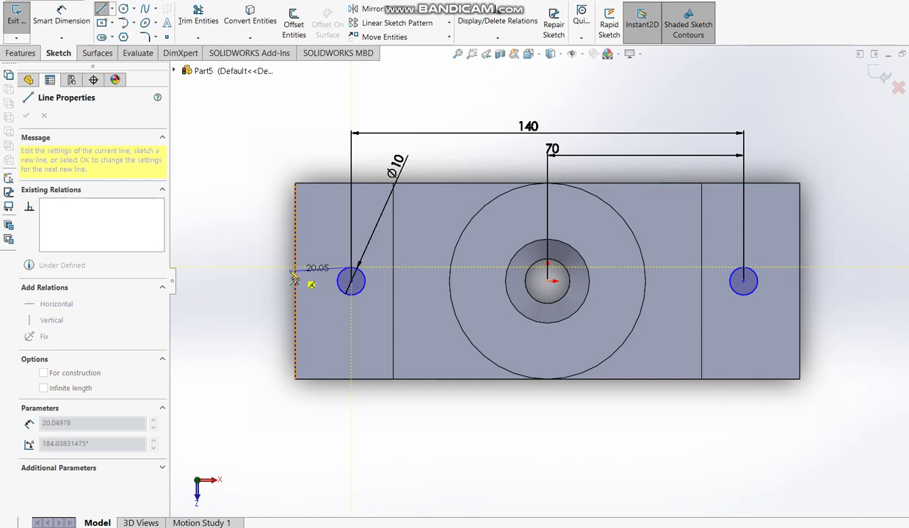
pyautogui.click(295, 269)
pyautogui.click(295, 295)
pyautogui.click(351, 295)
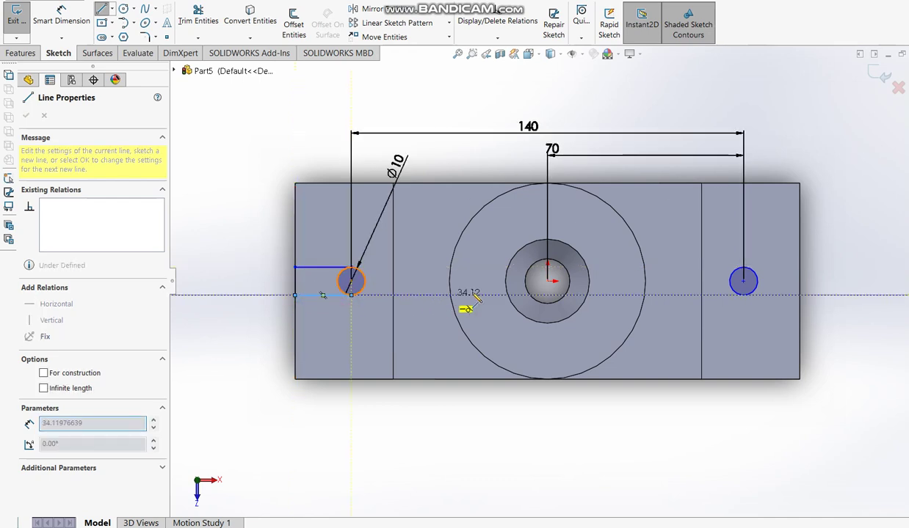
pyautogui.press('Escape')
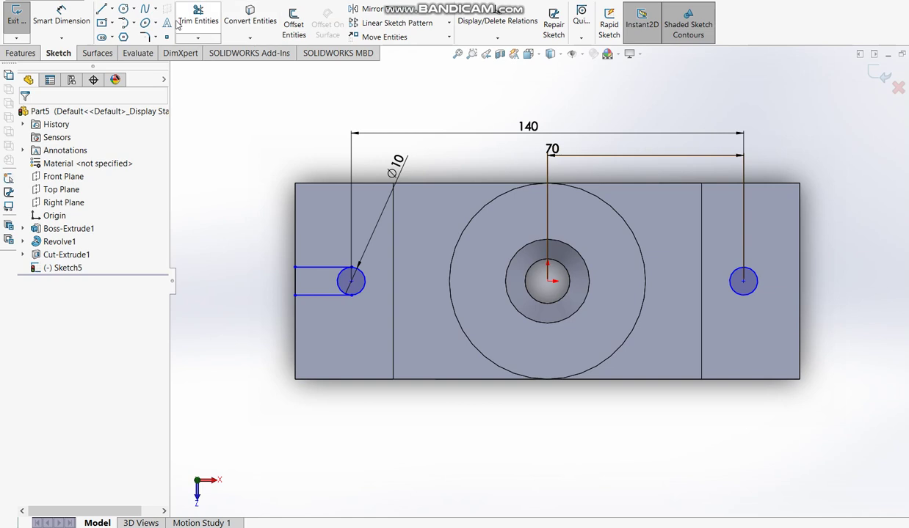
pyautogui.click(101, 9)
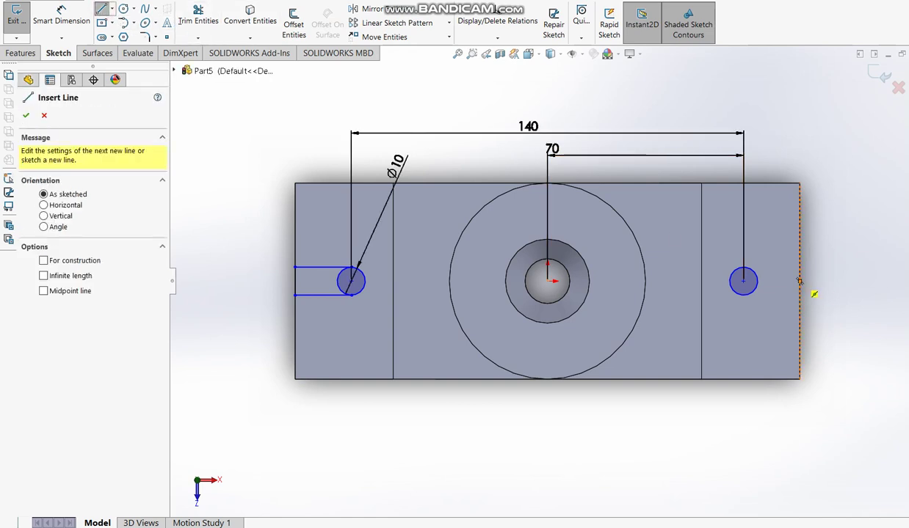
pyautogui.click(743, 268)
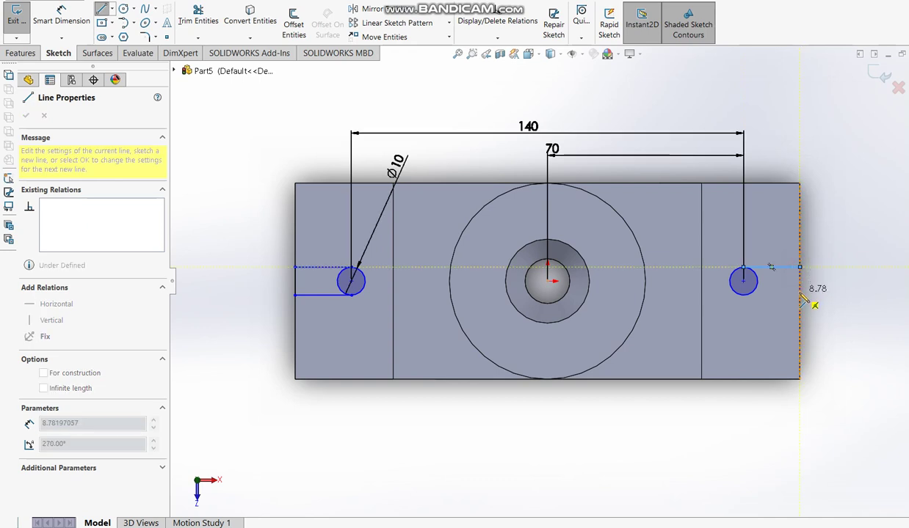
pyautogui.click(800, 296)
pyautogui.click(744, 295)
# Step: Trim away the inner arcs of both circles to leave U-shaped slot outlines
pyautogui.press('t')
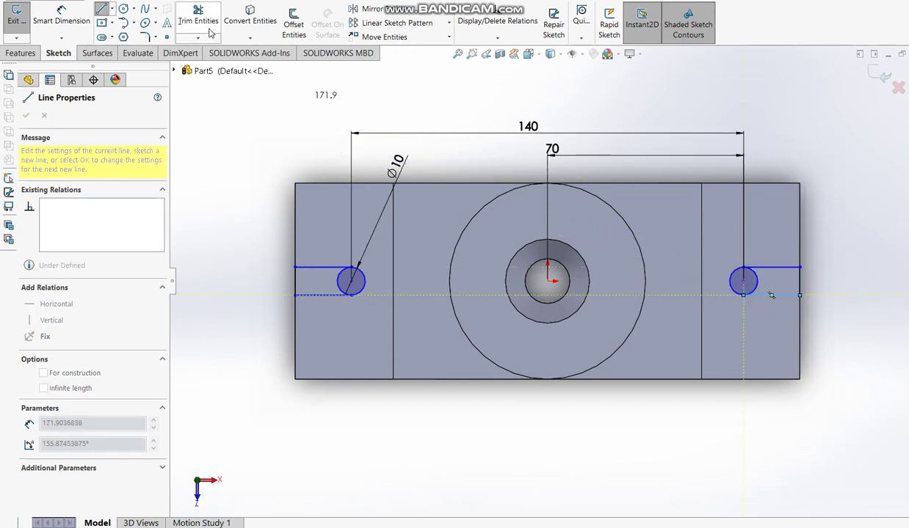
pyautogui.click(336, 280)
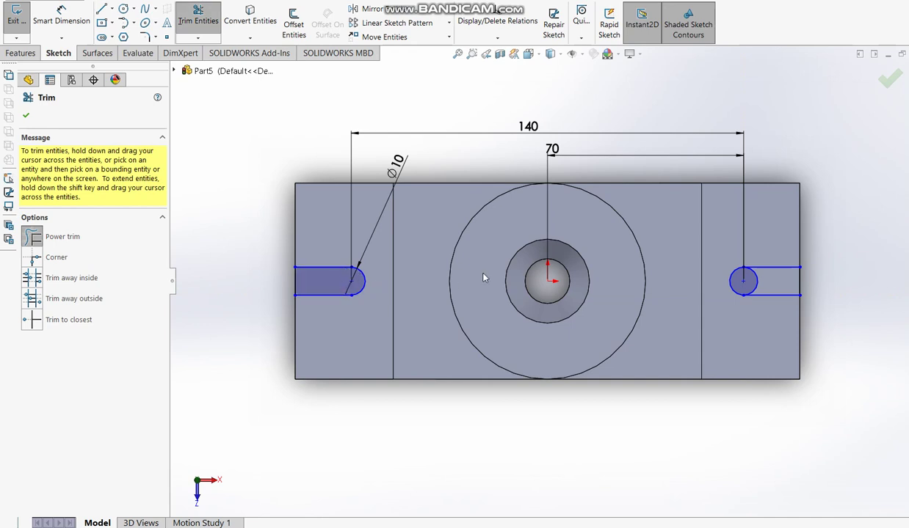
pyautogui.click(750, 282)
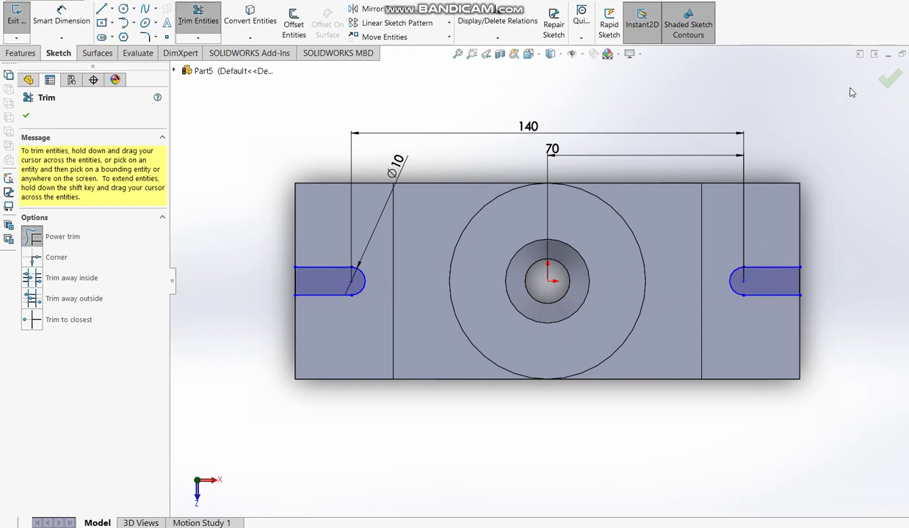
pyautogui.press('Escape')
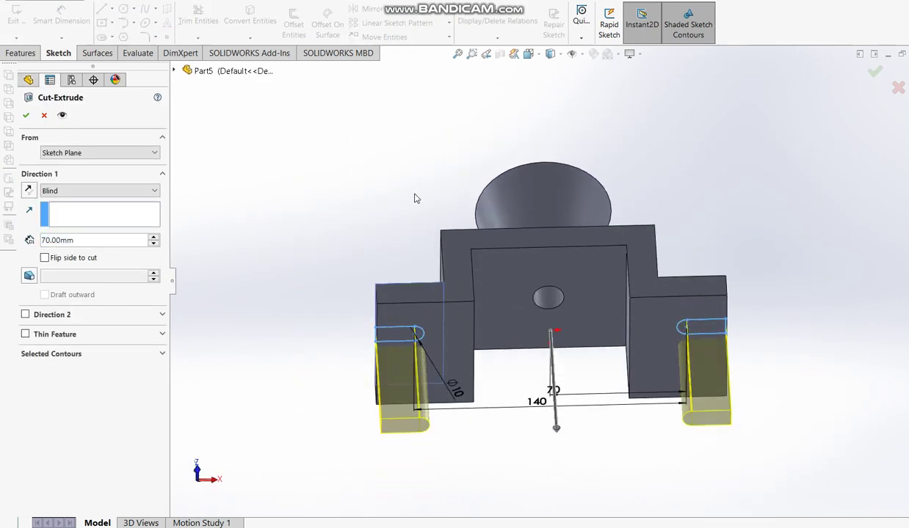
# Step: Cut both end slots Up To Surface at the left flange's front face, then inspect them
pyautogui.click(124, 190)
pyautogui.click(115, 249)
pyautogui.click(455, 320)
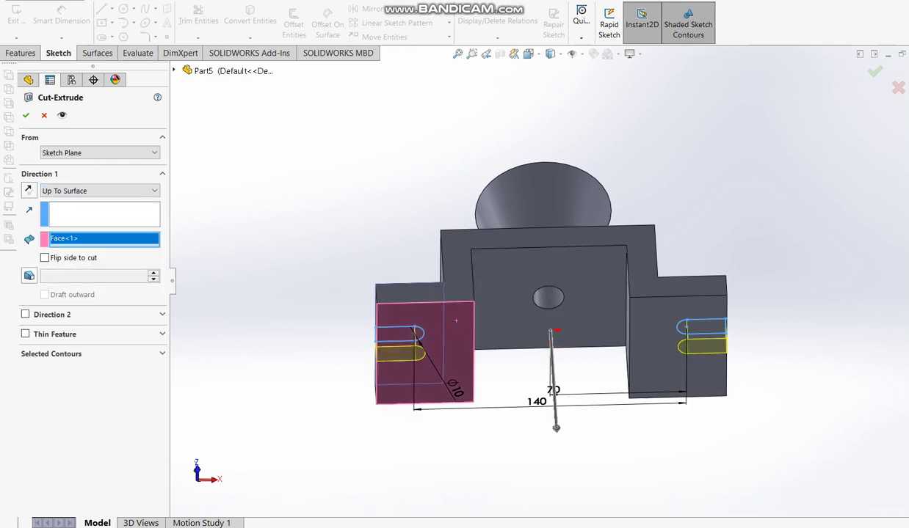
pyautogui.click(873, 75)
pyautogui.moveTo(649, 207); pyautogui.dragTo(679, 392, button='middle')
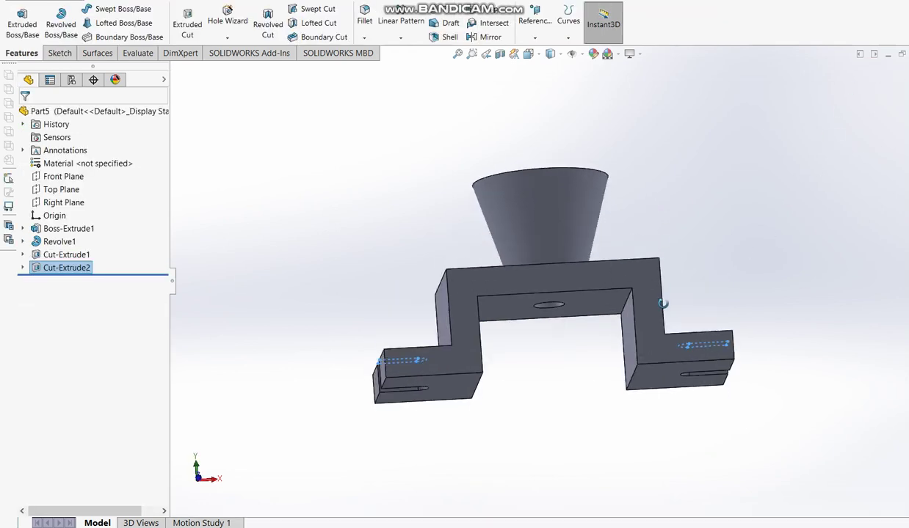
pyautogui.click(711, 199)
pyautogui.moveTo(719, 224); pyautogui.dragTo(720, 275, button='middle')
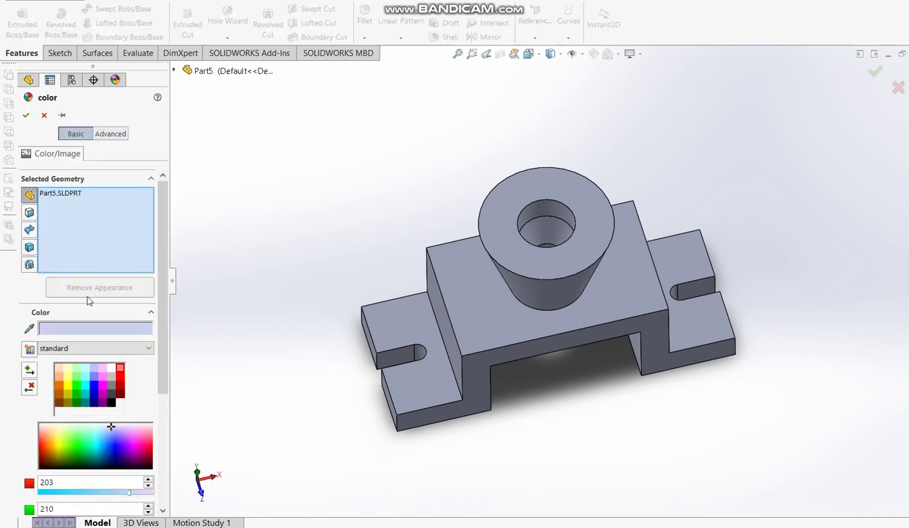
# Step: Pick a red swatch for the whole bracket, accept it, and orbit to view
pyautogui.click(119, 371)
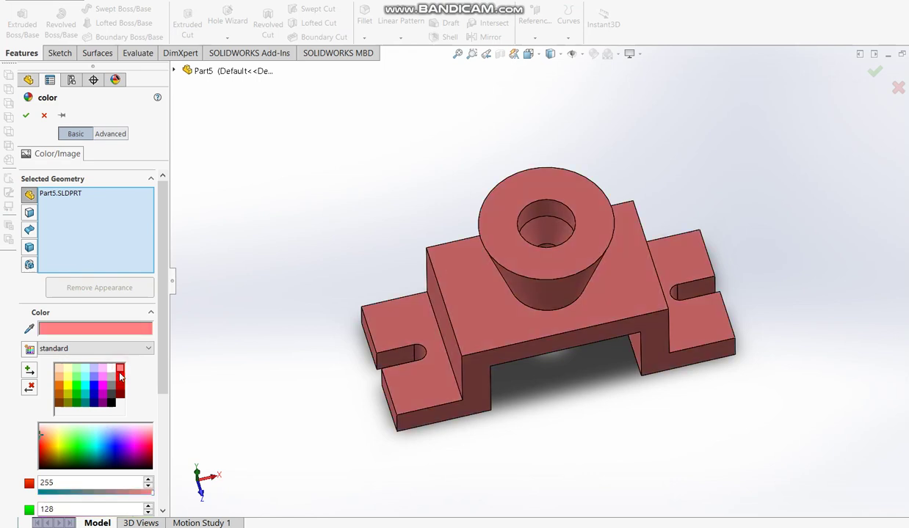
pyautogui.click(121, 376)
pyautogui.click(121, 369)
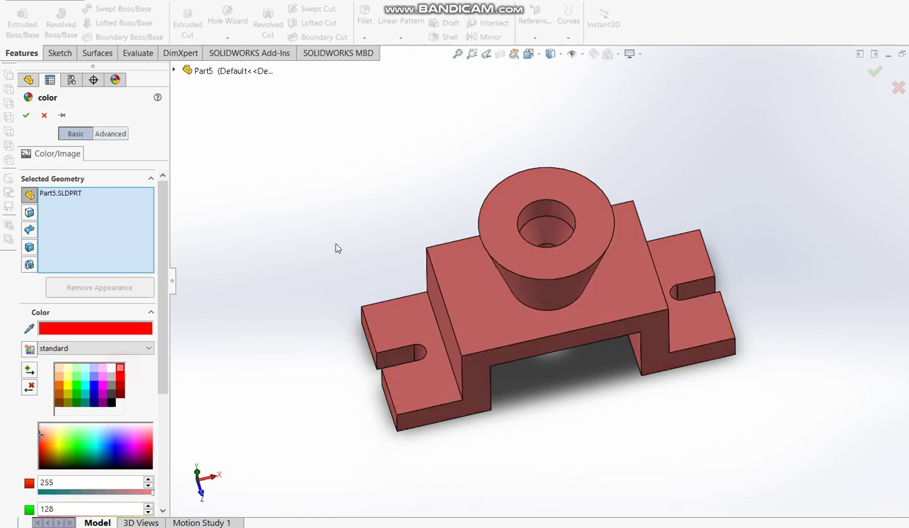
pyautogui.click(868, 75)
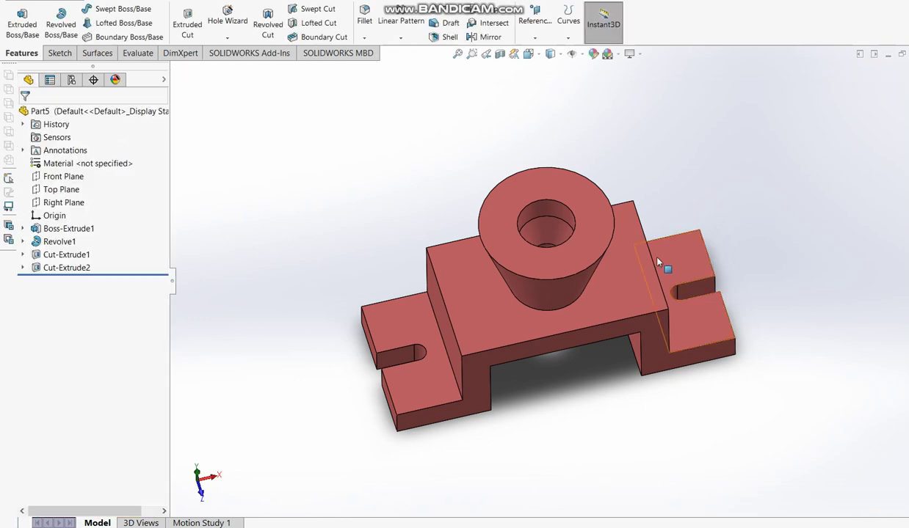
pyautogui.moveTo(639, 287)
pyautogui.mouseDown(button='middle')
pyautogui.moveTo(537, 418)
pyautogui.moveTo(445, 64)
pyautogui.mouseUp(button='middle')
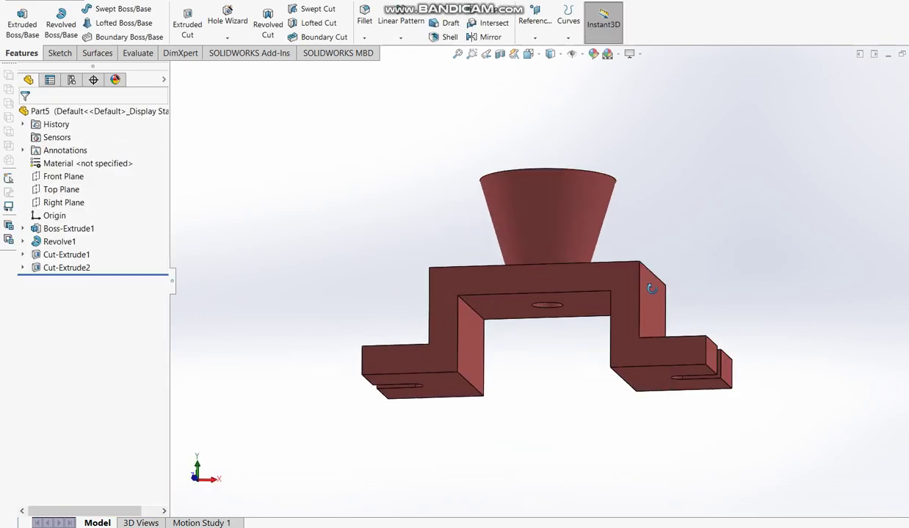
# Step: Section the bracket along the Front Plane in Front view, then compare with the reference drawing
pyautogui.click(62, 176)
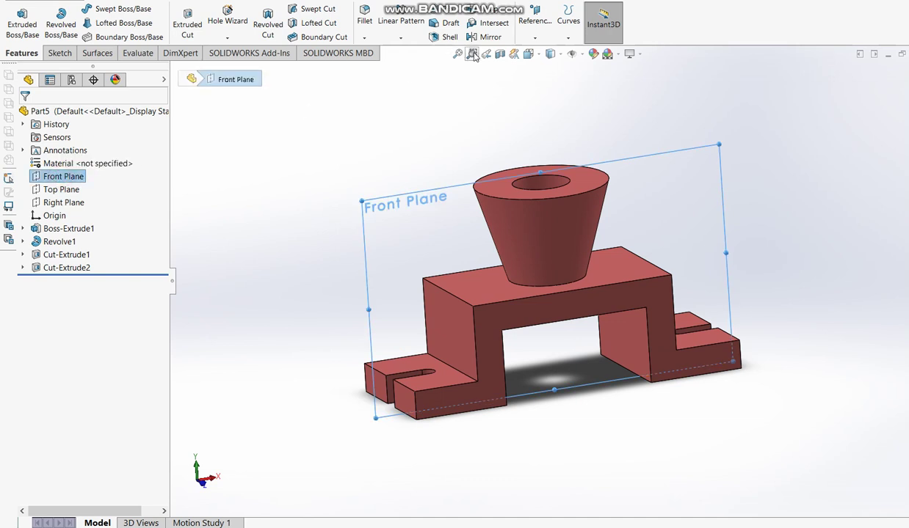
pyautogui.click(499, 55)
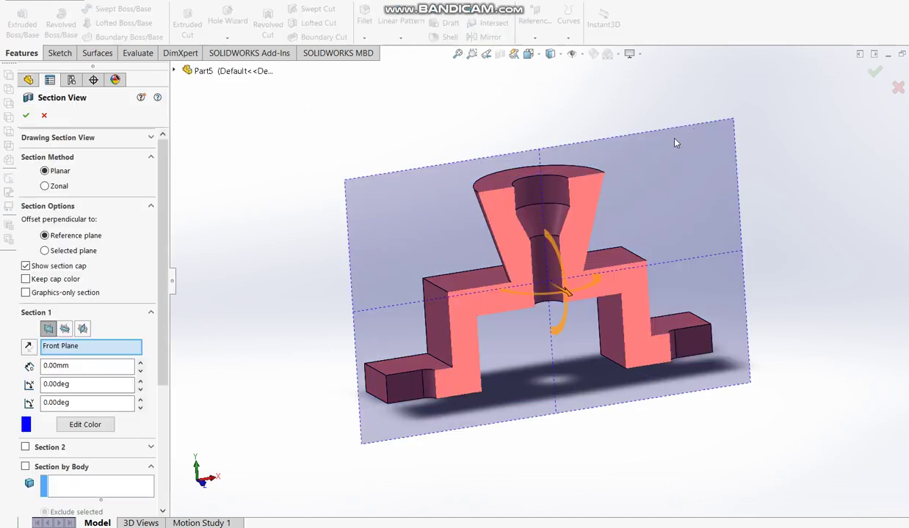
pyautogui.click(880, 71)
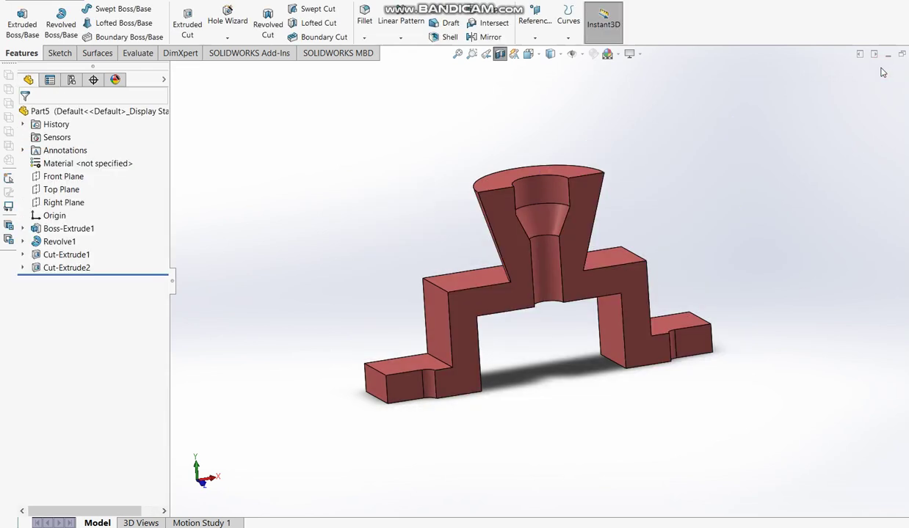
pyautogui.hotkey('ctrl', '1')
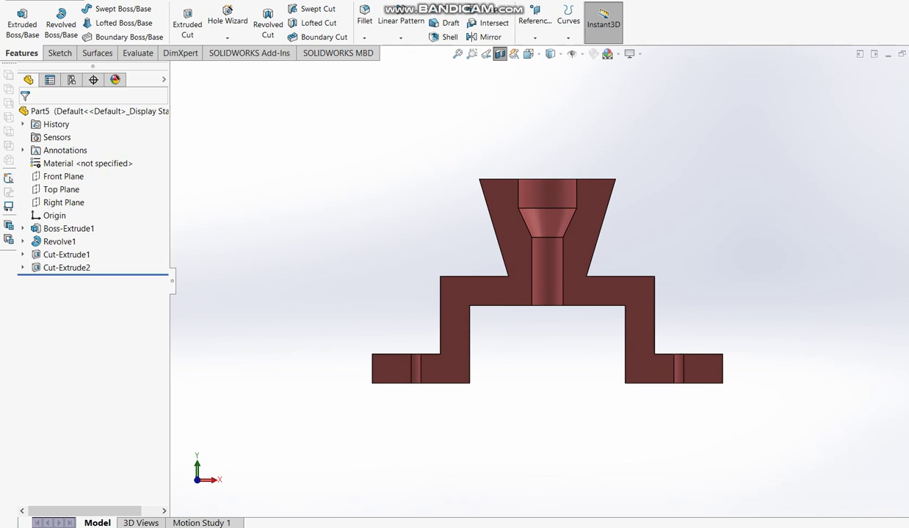
pyautogui.hotkey('alt', 'Tab')
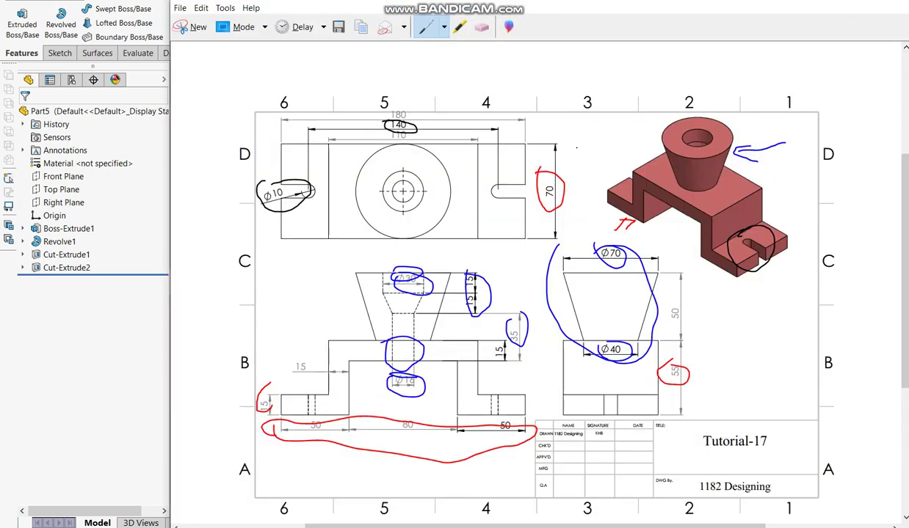
# Step: Close the reference drawing, switch off Section View, and orbit to see the underside
pyautogui.click(96, 319)
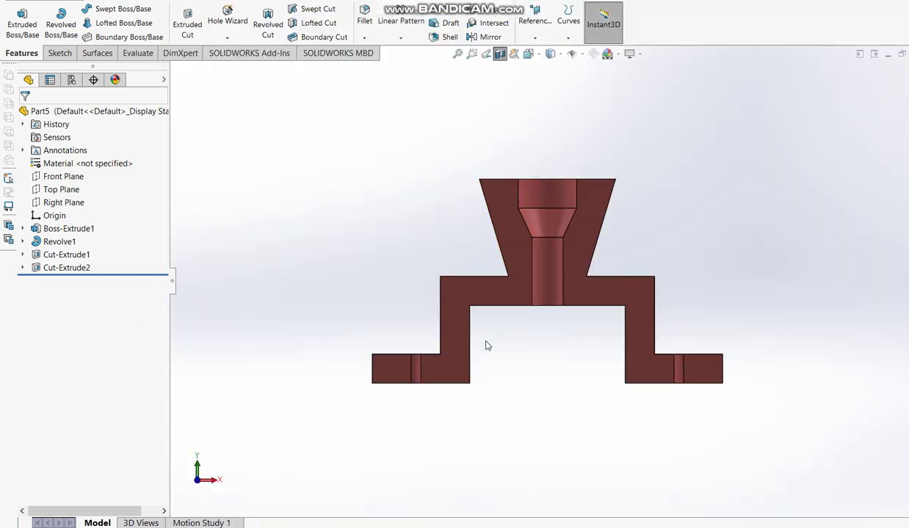
pyautogui.click(499, 54)
pyautogui.moveTo(507, 162)
pyautogui.mouseDown(button='middle')
pyautogui.moveTo(573, 251)
pyautogui.moveTo(659, 248)
pyautogui.mouseUp(button='middle')
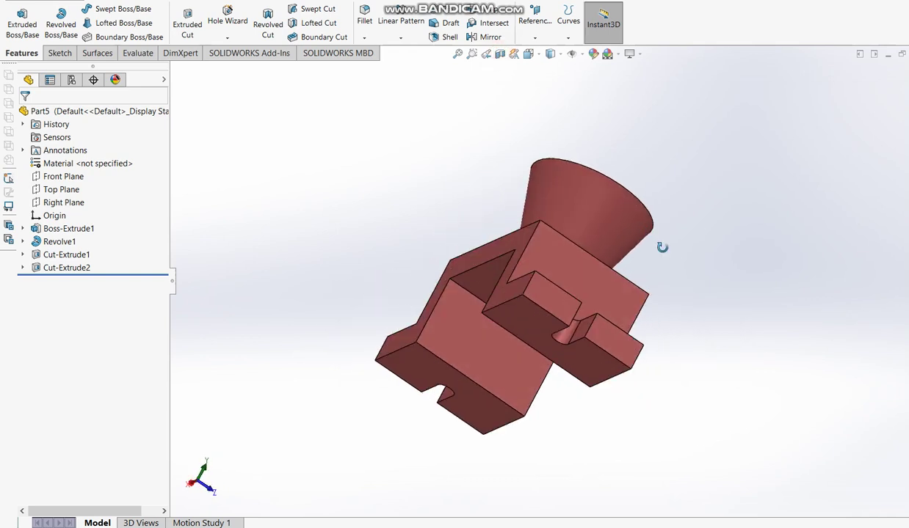